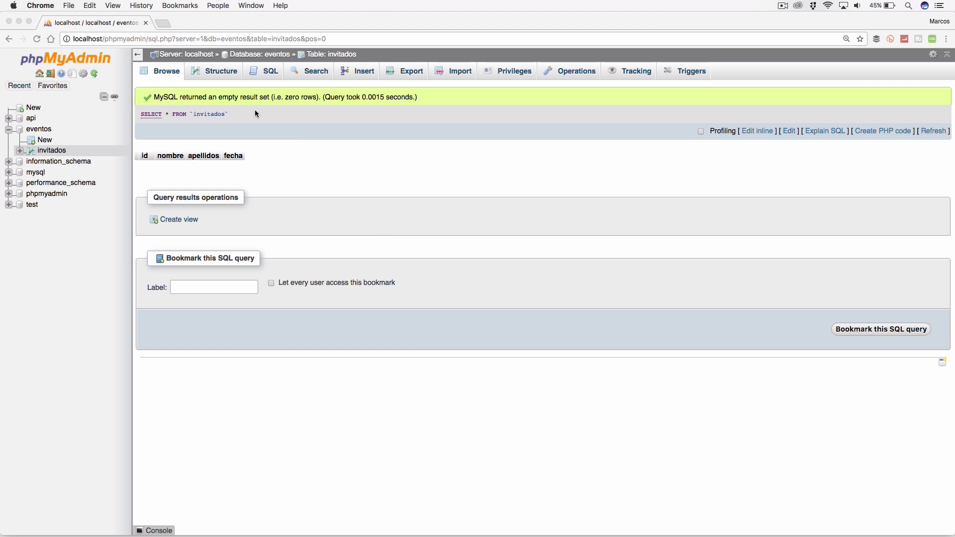
Step: Browse the eventos.invitados table and confirm it returns an empty result set
{"action": "left_click", "coordinate": [325, 155]}
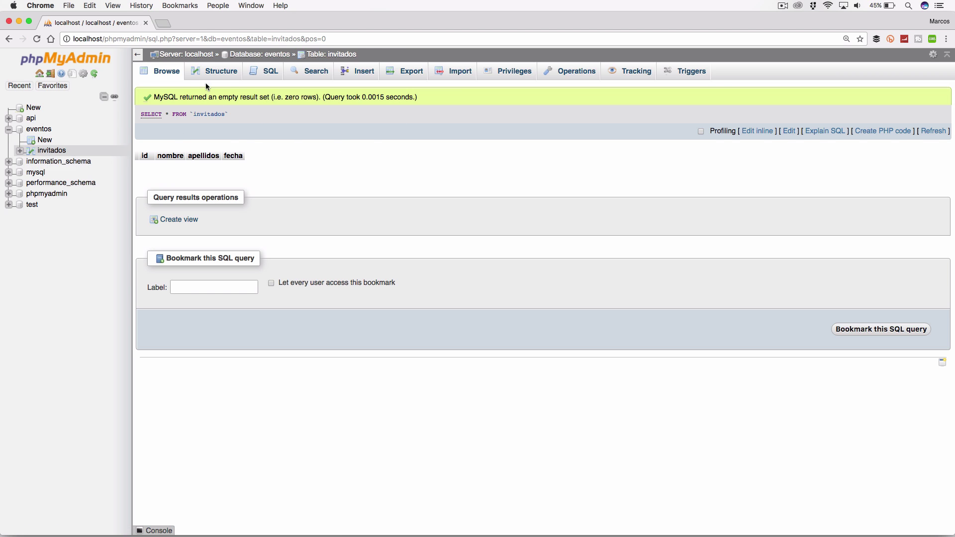
{"action": "left_click", "coordinate": [55, 151]}
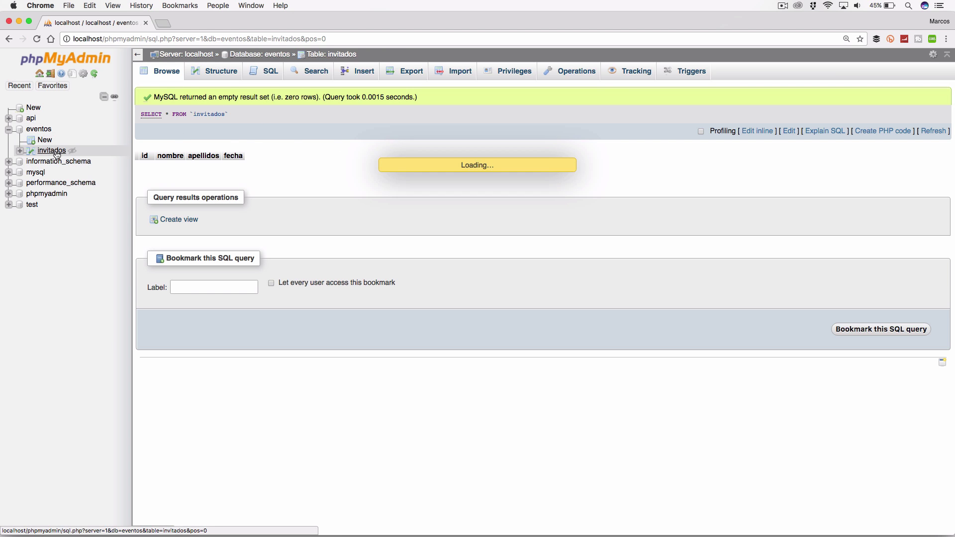
Step: Expand the invitados columns and indexes in the tree, then view the table's Structure tab
{"action": "left_click", "coordinate": [19, 151]}
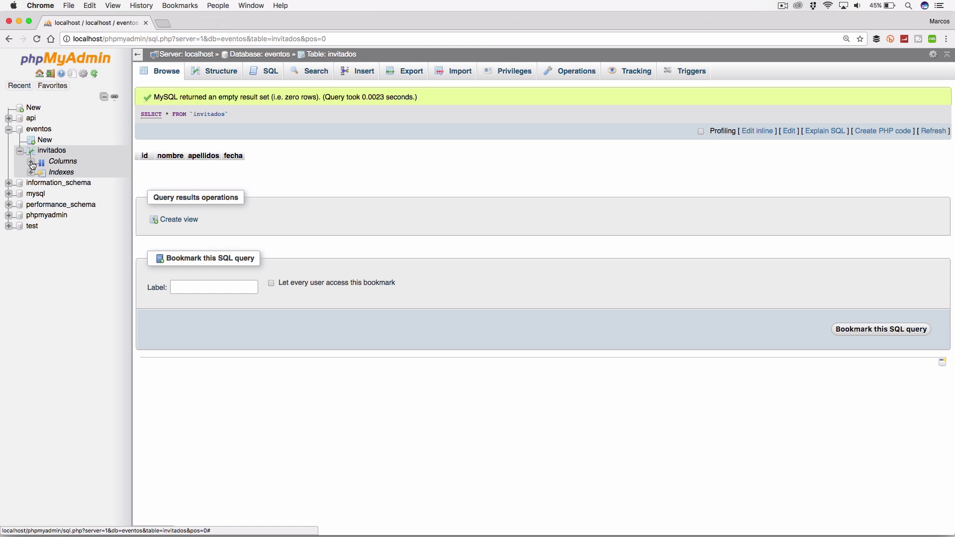
{"action": "left_click", "coordinate": [32, 163]}
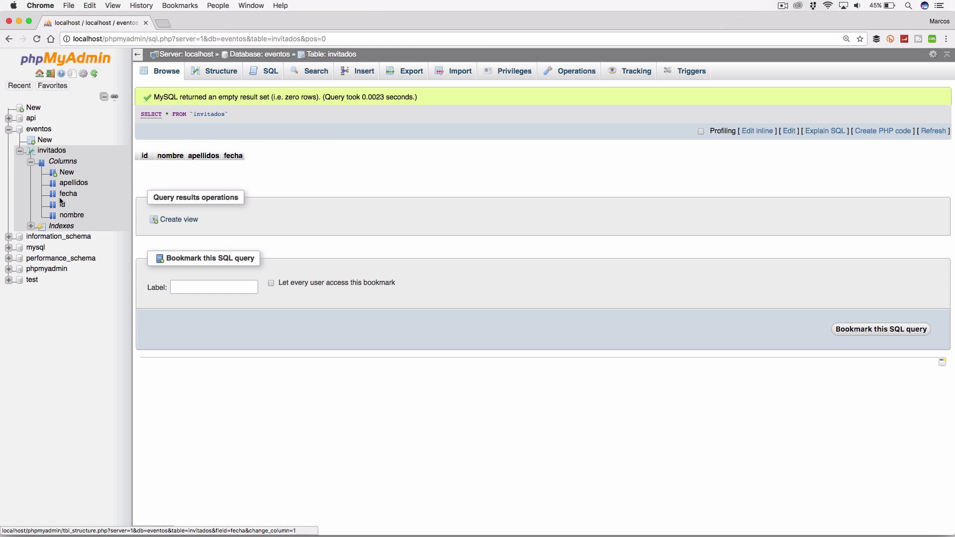
{"action": "left_click", "coordinate": [30, 226]}
{"action": "left_click", "coordinate": [30, 226]}
{"action": "left_click", "coordinate": [31, 162]}
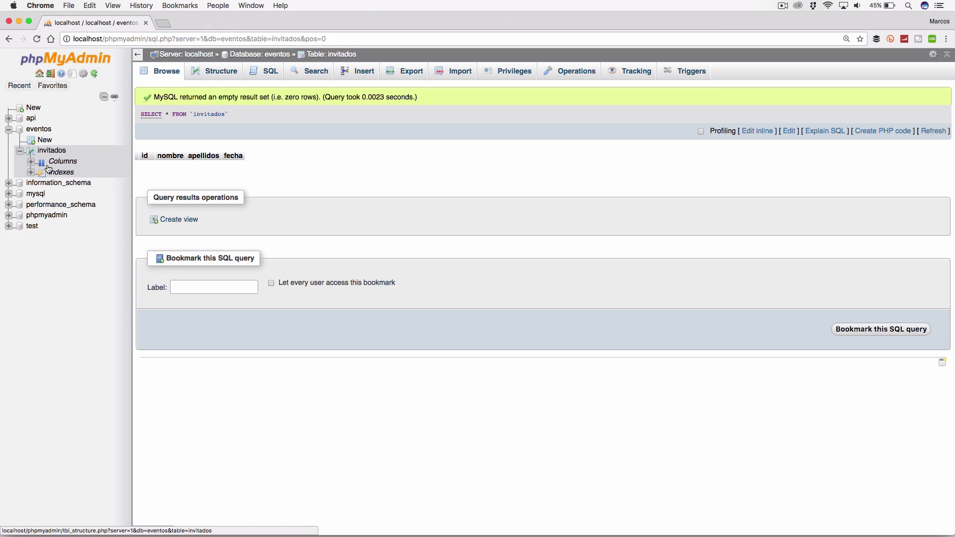
{"action": "left_click", "coordinate": [226, 73]}
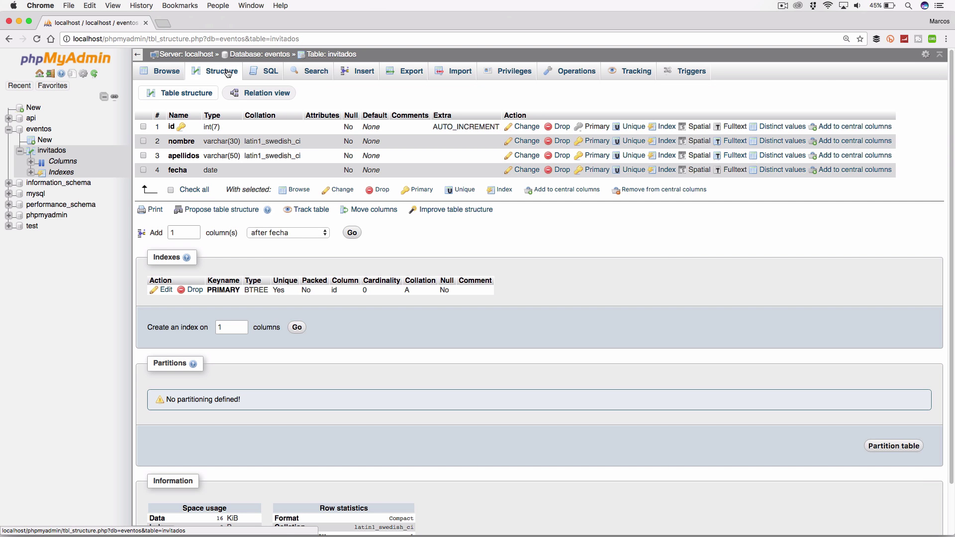
{"action": "scroll", "coordinate": [313, 293], "scroll_direction": "down", "scroll_amount": 2}
{"action": "scroll", "coordinate": [313, 293], "scroll_direction": "up", "scroll_amount": 2}
Step: Open the invitados Insert form, keeping the mode 'Insert as new row'
{"action": "left_click", "coordinate": [356, 75]}
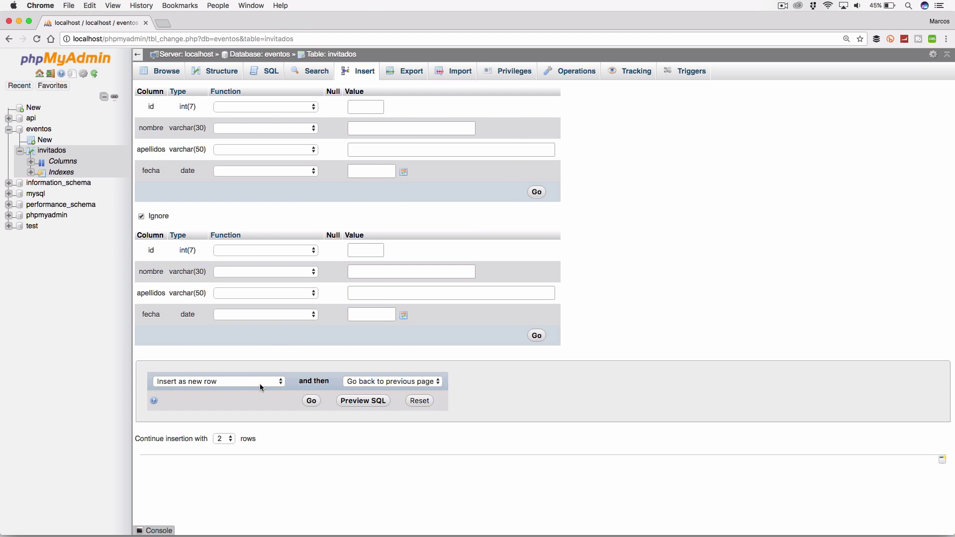
{"action": "left_click", "coordinate": [273, 381]}
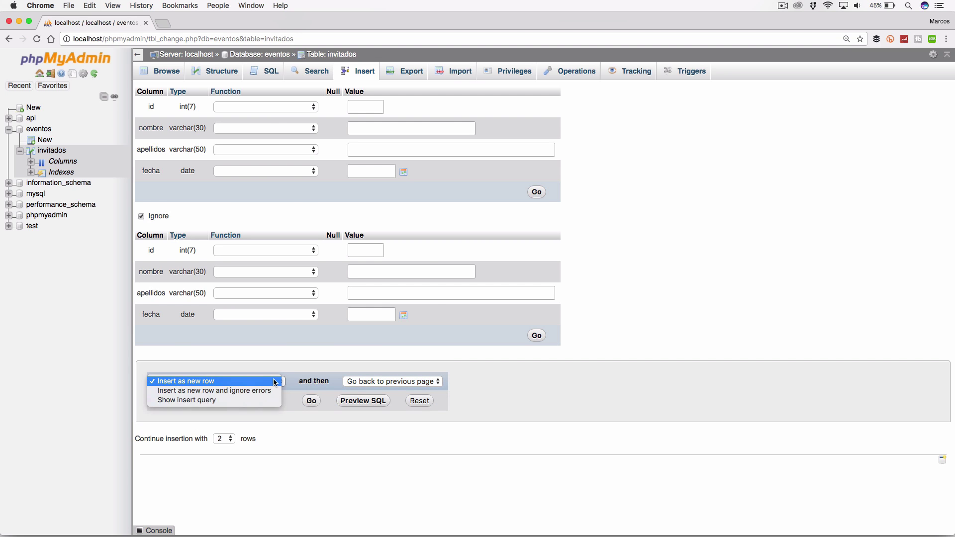
{"action": "left_click", "coordinate": [275, 381]}
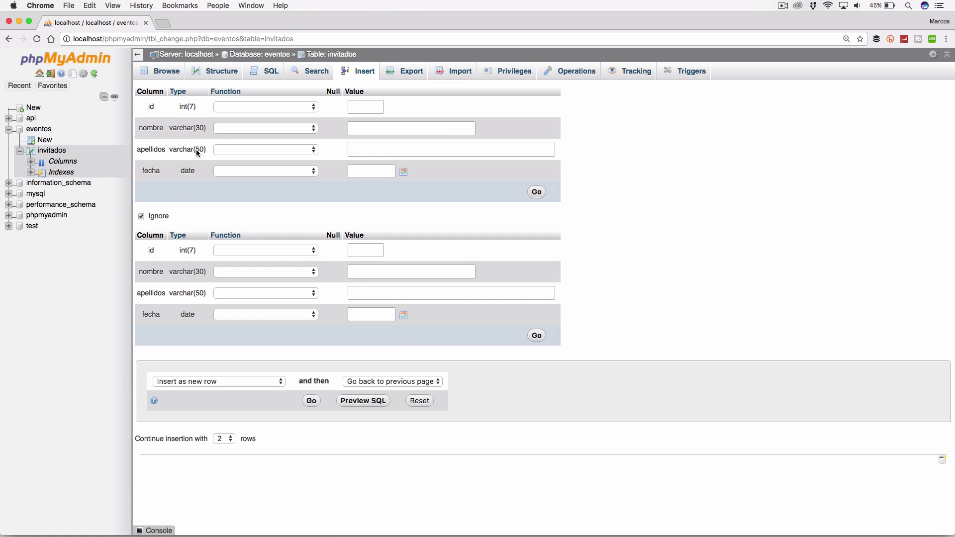
Step: Inspect the id Function list without choosing one, then focus the id value field
{"action": "left_click", "coordinate": [315, 108]}
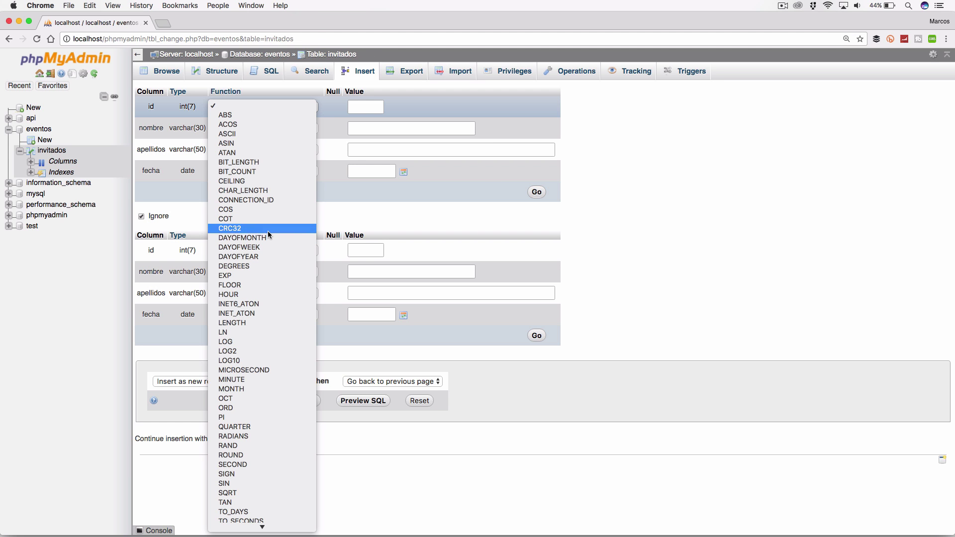
{"action": "scroll", "coordinate": [266, 232], "scroll_direction": "down", "scroll_amount": 10}
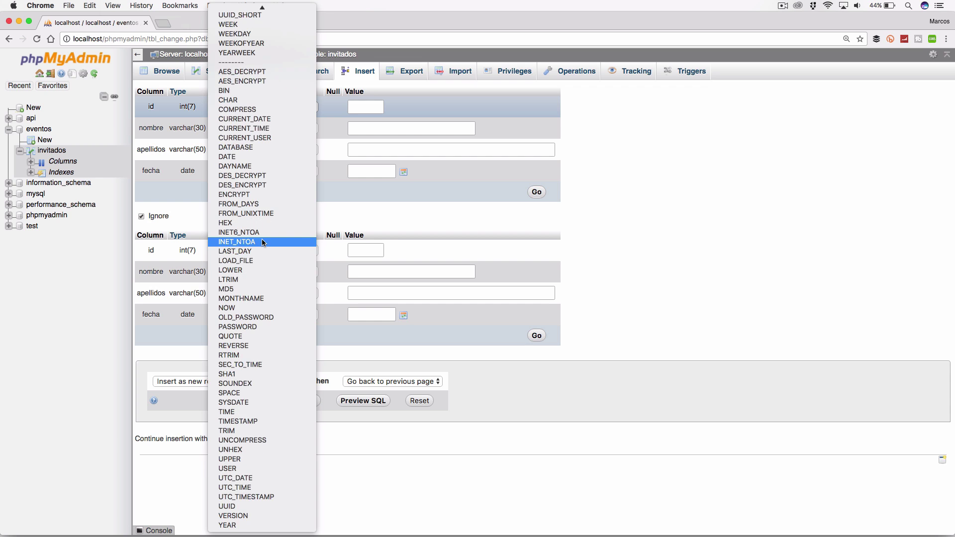
{"action": "scroll", "coordinate": [262, 240], "scroll_direction": "up", "scroll_amount": 10}
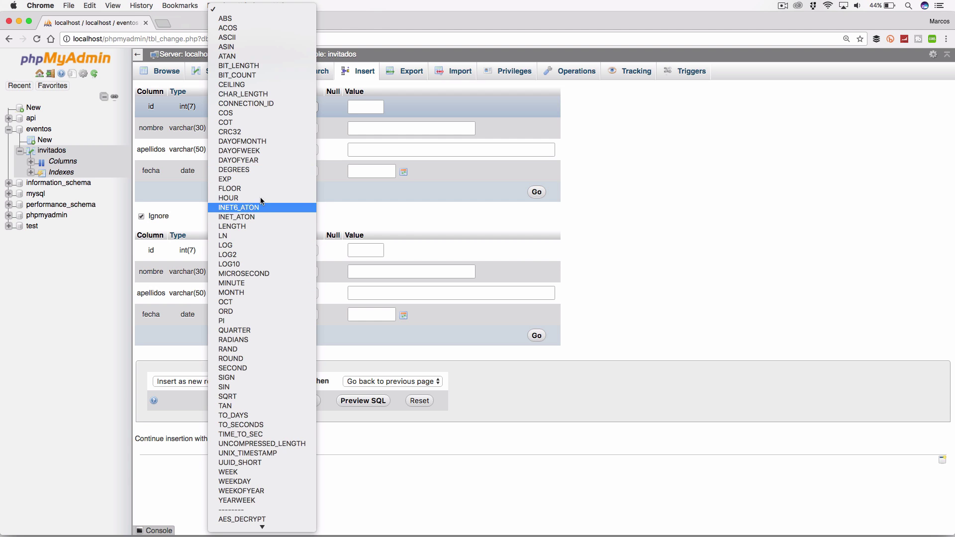
{"action": "left_click", "coordinate": [581, 141]}
{"action": "left_click", "coordinate": [358, 105]}
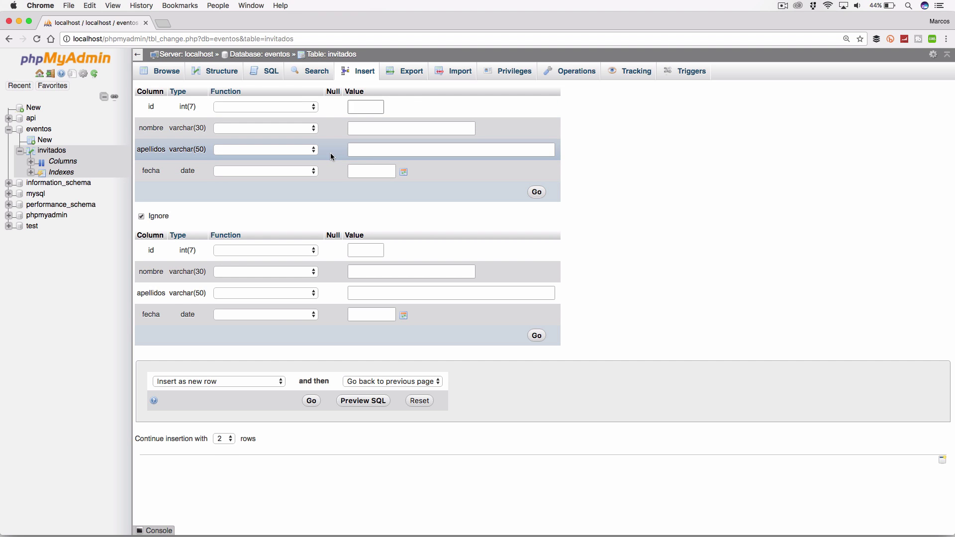
{"action": "left_click", "coordinate": [367, 105]}
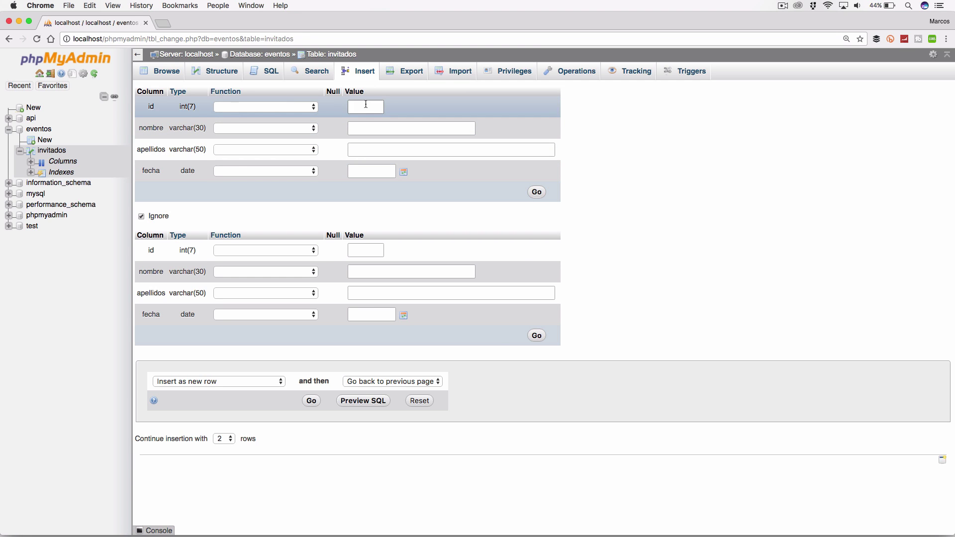
Step: Enter the guest's first name and surname, set fecha to 2018-01-16, and save the row
{"action": "left_click", "coordinate": [376, 129]}
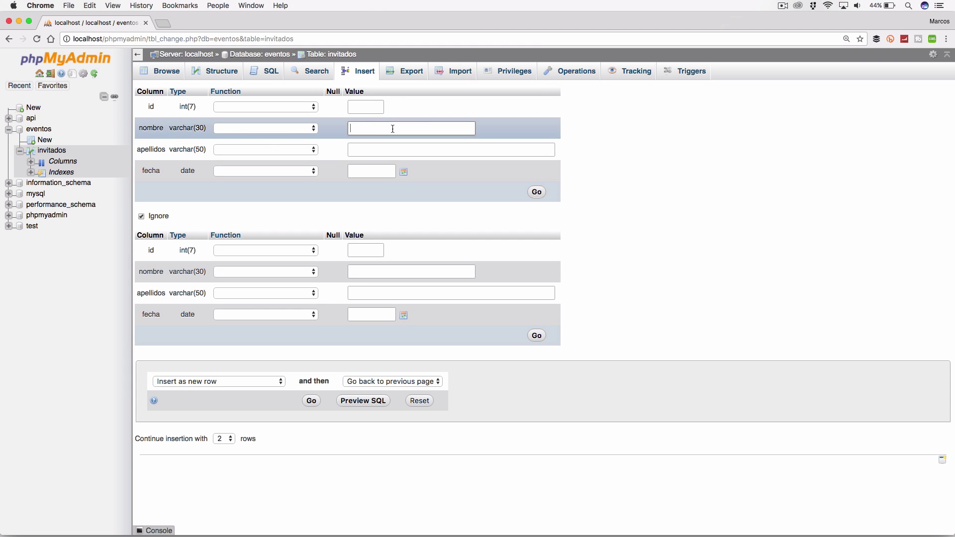
{"action": "left_click", "coordinate": [413, 149]}
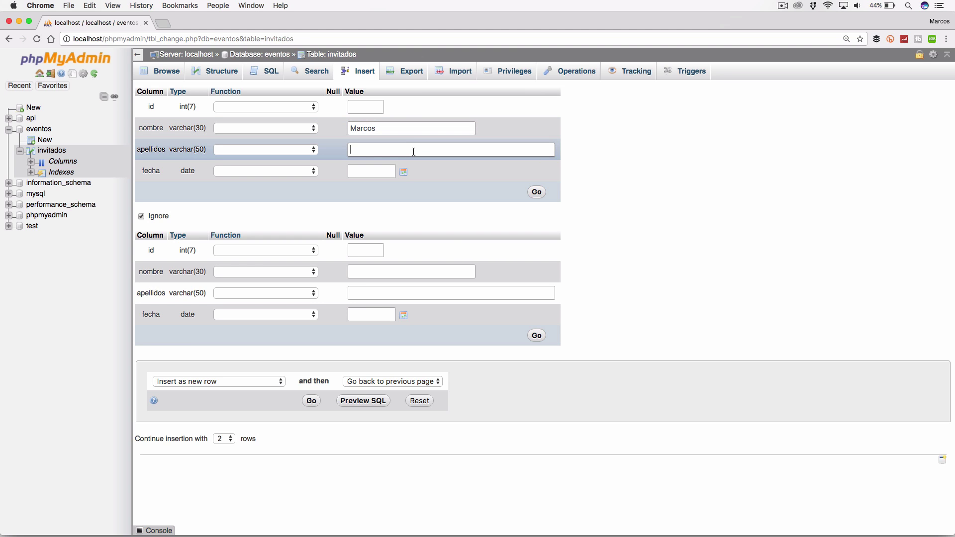
{"action": "left_click", "coordinate": [594, 181]}
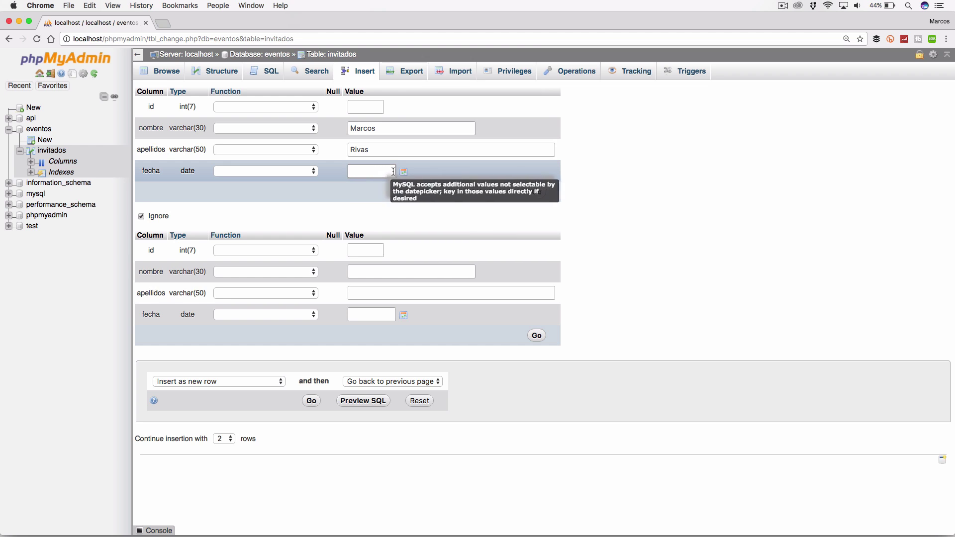
{"action": "left_click", "coordinate": [403, 171]}
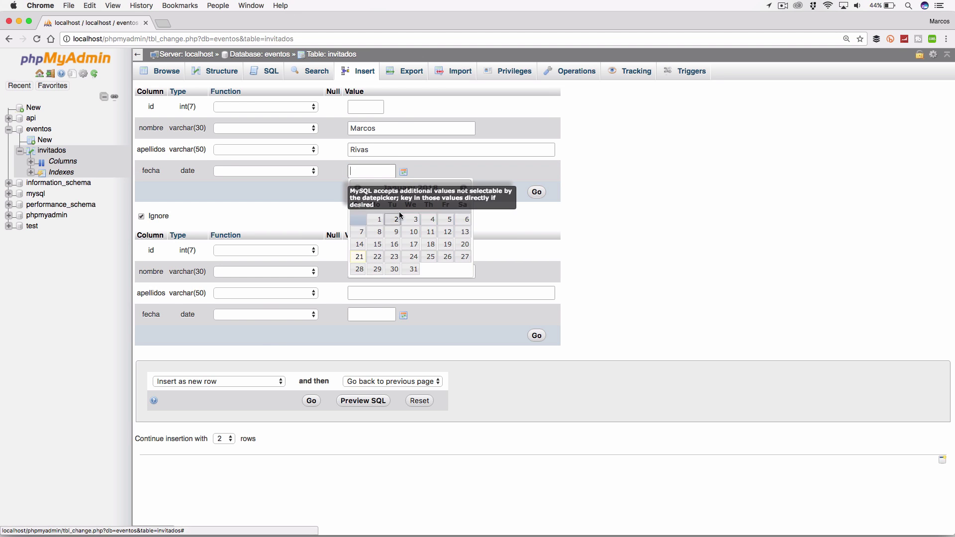
{"action": "left_click", "coordinate": [394, 245]}
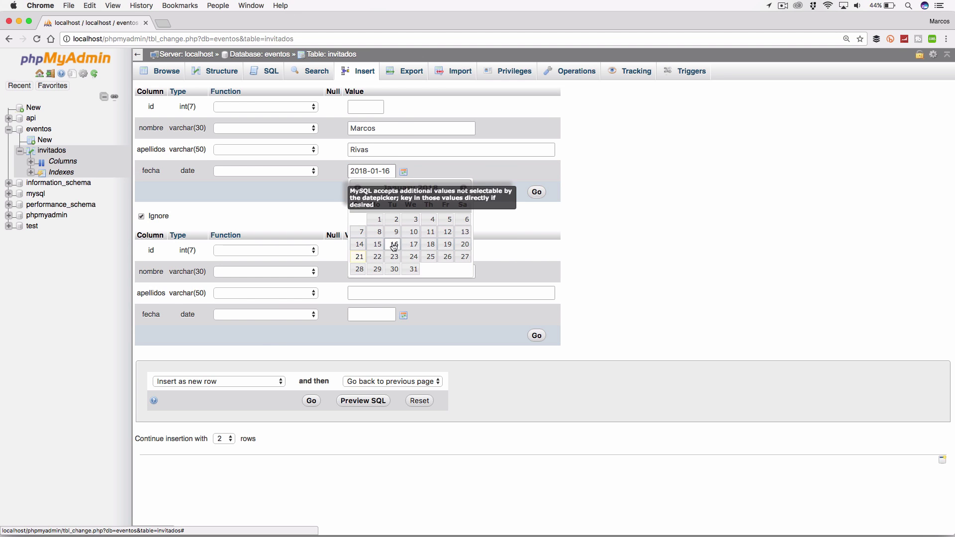
{"action": "left_click", "coordinate": [464, 189]}
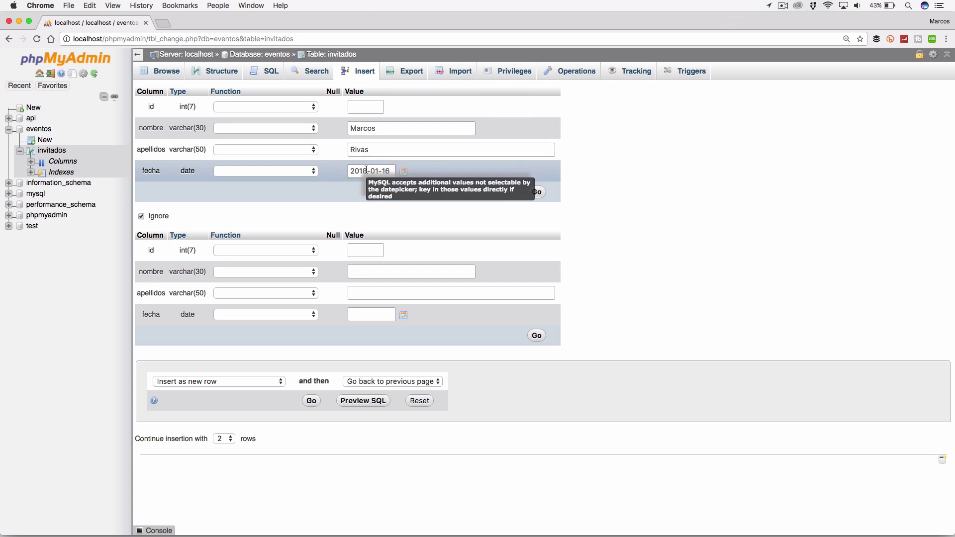
{"action": "left_click", "coordinate": [537, 193]}
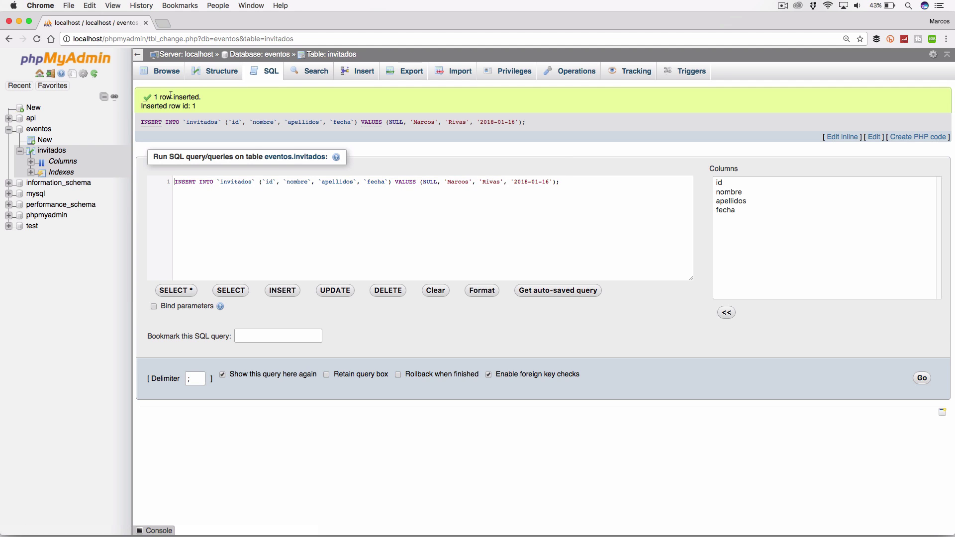
Step: Highlight the '1 row inserted' message and the generated INSERT statement with NULL id and '2018-01-16'
{"action": "left_click_drag", "start_coordinate": [166, 94], "coordinate": [201, 102]}
{"action": "left_click", "coordinate": [202, 106]}
{"action": "triple_click", "coordinate": [194, 181]}
{"action": "left_click", "coordinate": [562, 186]}
{"action": "left_click", "coordinate": [189, 184], "text": "shift"}
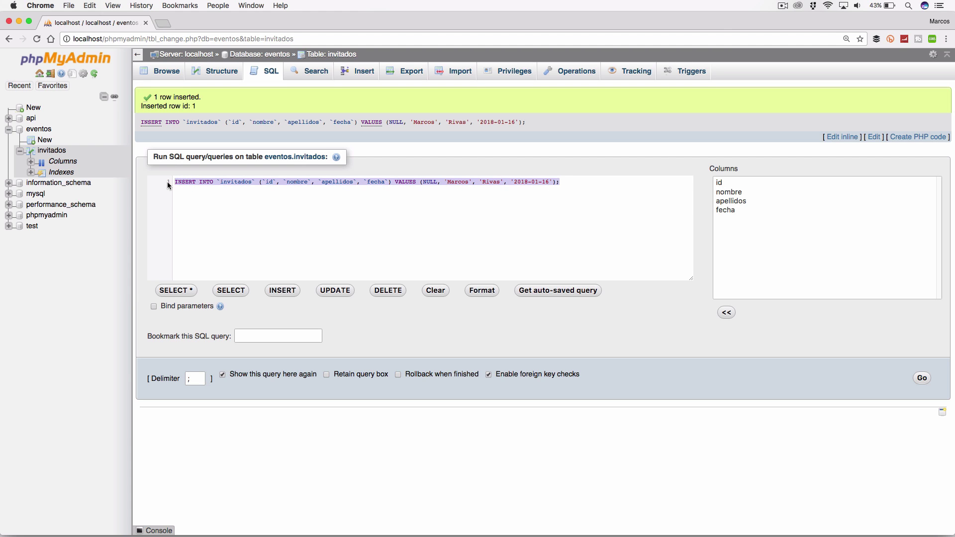
{"action": "left_click", "coordinate": [194, 196]}
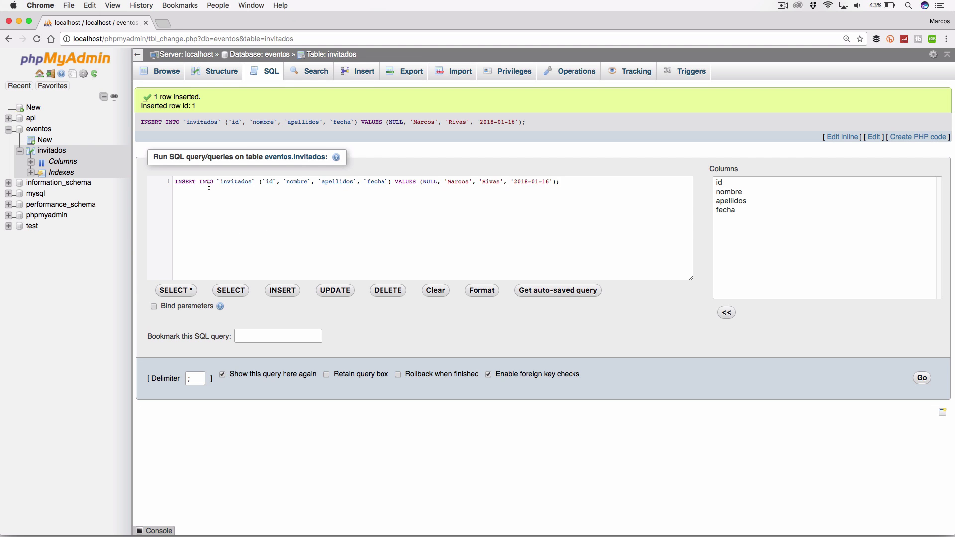
{"action": "left_click_drag", "start_coordinate": [175, 183], "coordinate": [221, 177]}
{"action": "left_click", "coordinate": [232, 225]}
{"action": "scroll", "coordinate": [186, 178], "scroll_direction": "up", "scroll_amount": 5}
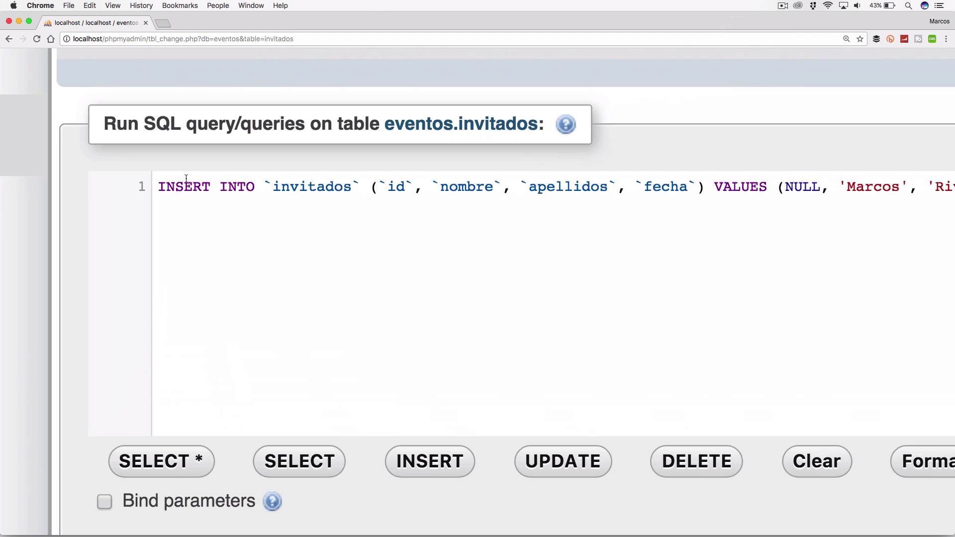
{"action": "scroll", "coordinate": [186, 178], "scroll_direction": "right", "scroll_amount": 4}
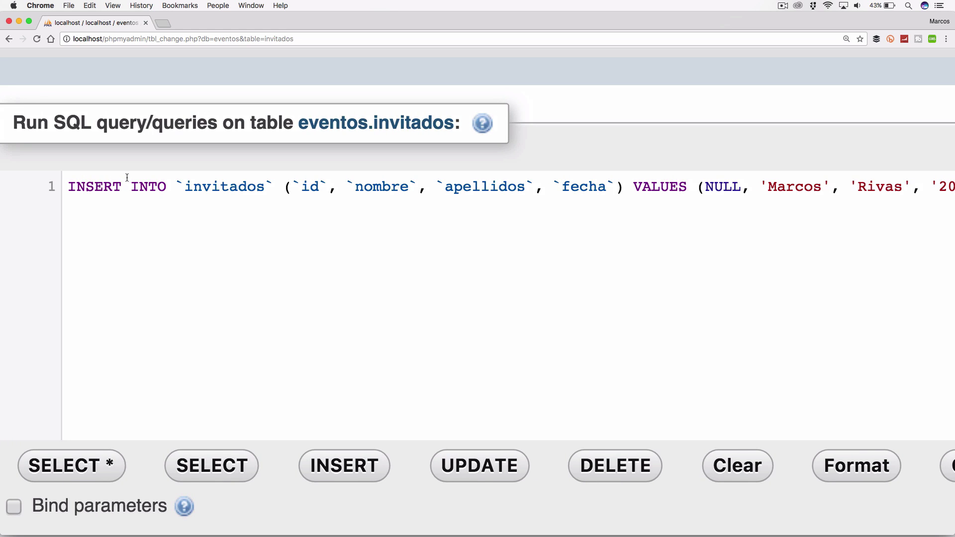
{"action": "scroll", "coordinate": [166, 187], "scroll_direction": "right", "scroll_amount": 2}
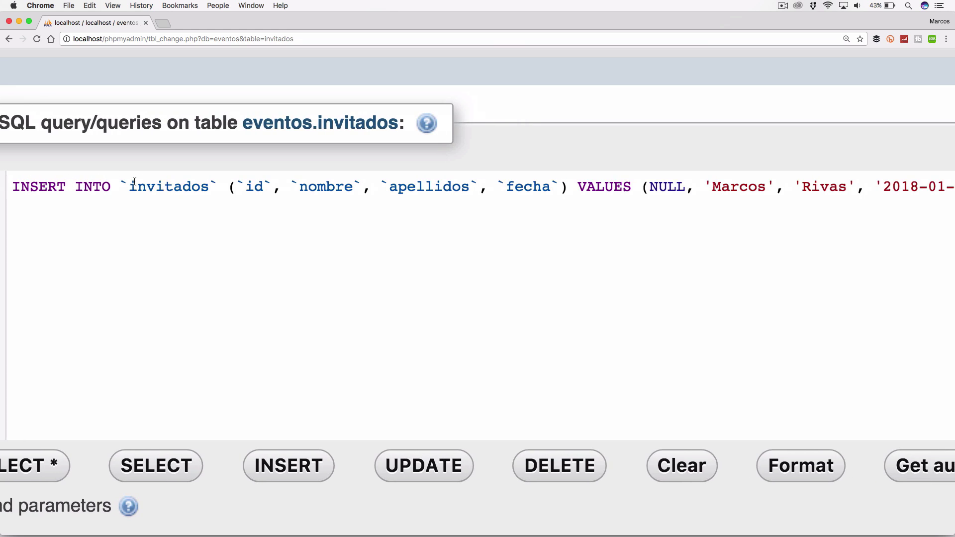
{"action": "scroll", "coordinate": [208, 188], "scroll_direction": "right", "scroll_amount": 4}
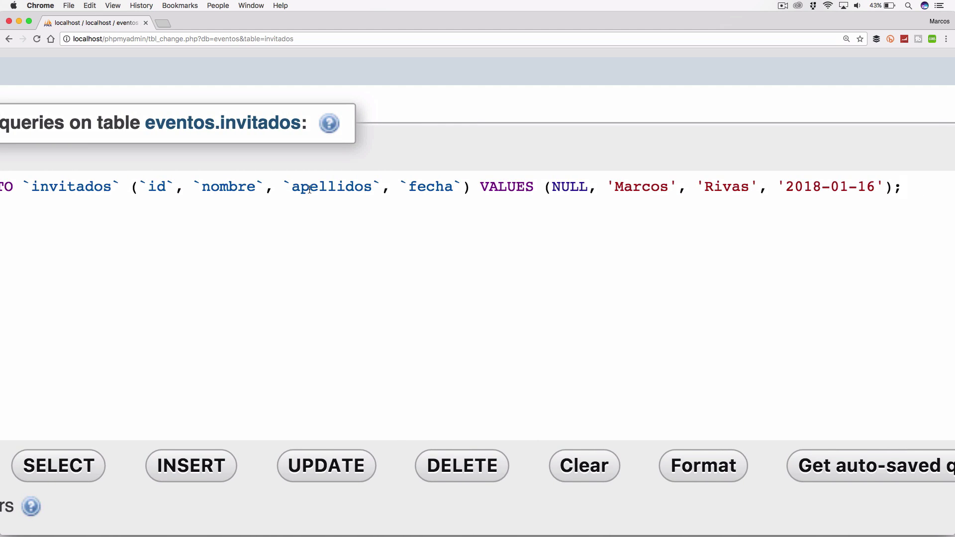
{"action": "scroll", "coordinate": [214, 185], "scroll_direction": "right", "scroll_amount": 2}
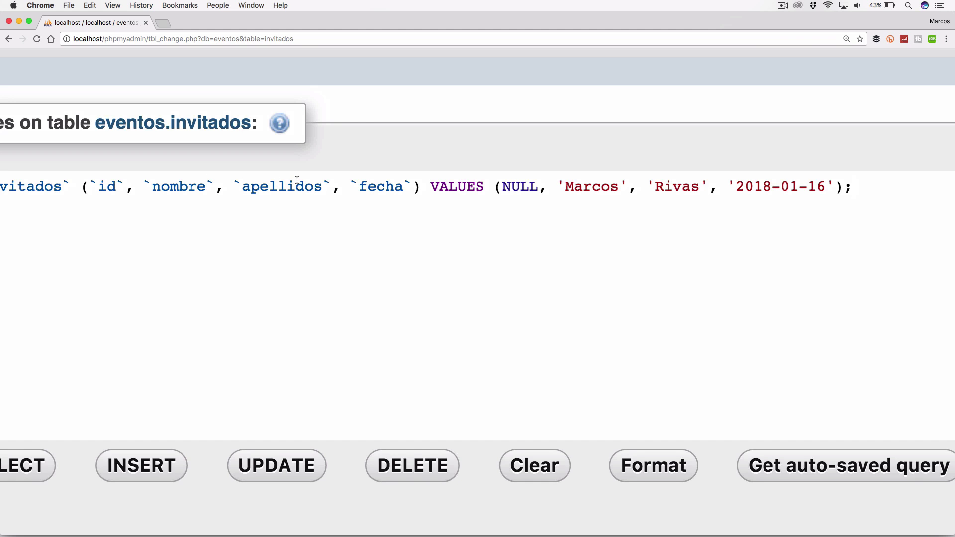
{"action": "scroll", "coordinate": [298, 180], "scroll_direction": "right", "scroll_amount": 8}
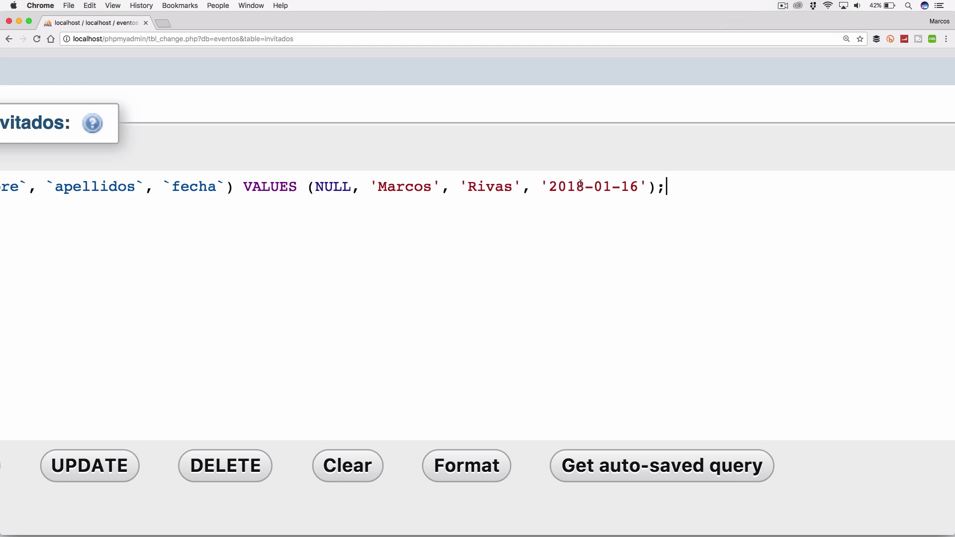
{"action": "scroll", "coordinate": [580, 183], "scroll_direction": "down", "scroll_amount": 5}
{"action": "scroll", "coordinate": [580, 184], "scroll_direction": "up", "scroll_amount": 2}
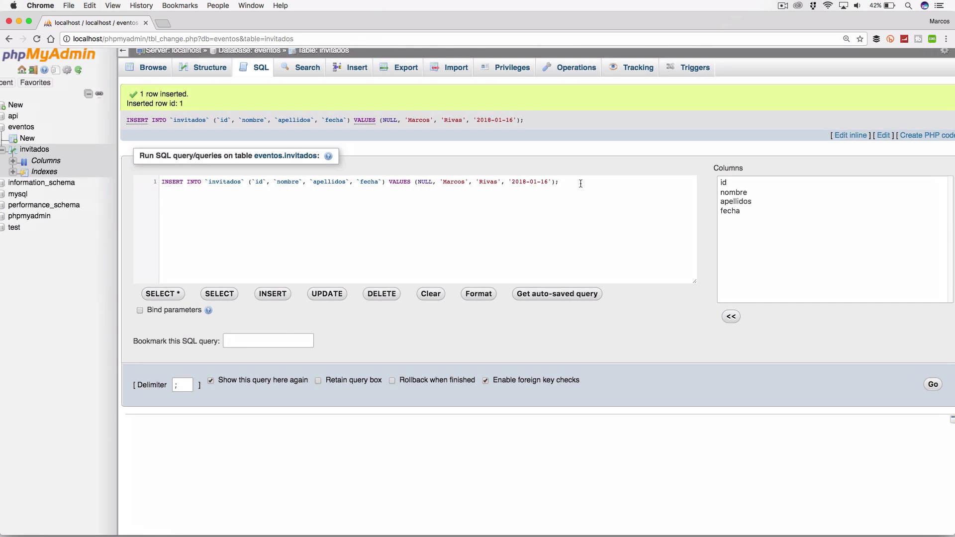
Step: Browse invitados to see its single row, id 1 dated 2018-01-16, and zoom back out
{"action": "left_click", "coordinate": [485, 191]}
{"action": "left_click", "coordinate": [153, 70]}
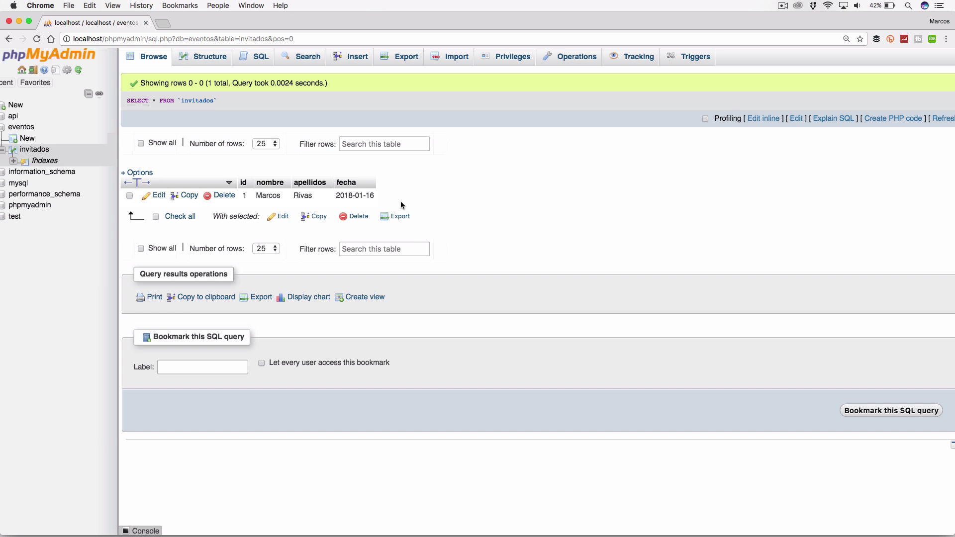
{"action": "scroll", "coordinate": [400, 200], "scroll_direction": "up", "scroll_amount": 5}
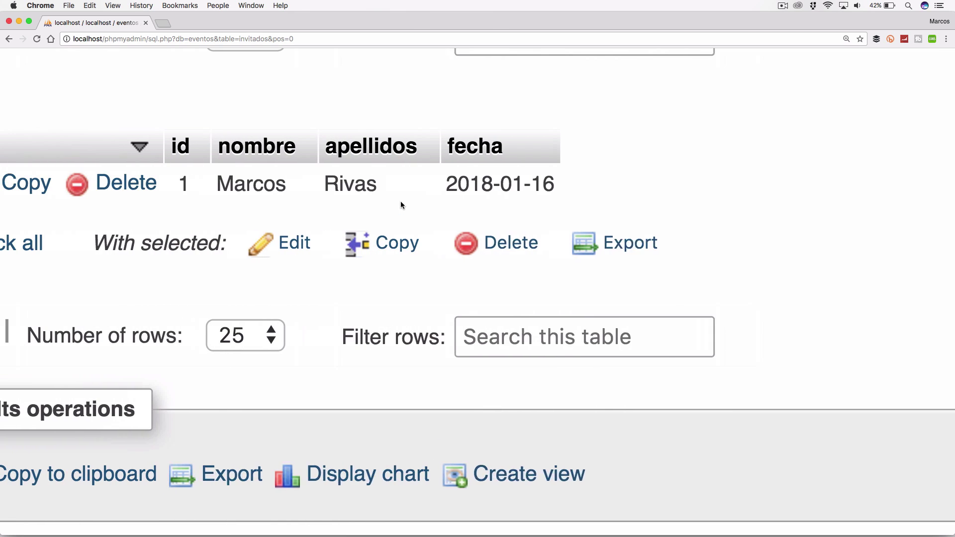
{"action": "scroll", "coordinate": [401, 201], "scroll_direction": "left", "scroll_amount": 3}
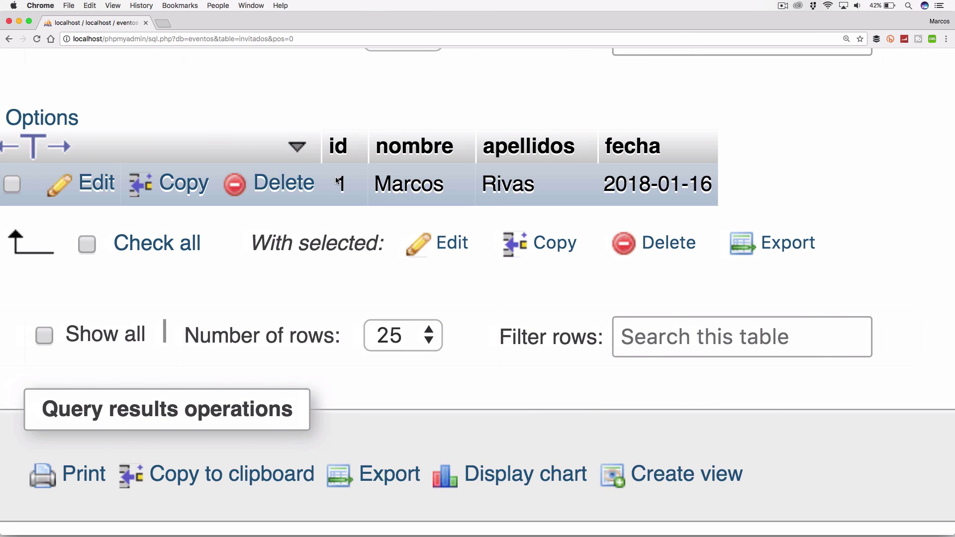
{"action": "scroll", "coordinate": [337, 178], "scroll_direction": "right", "scroll_amount": 3}
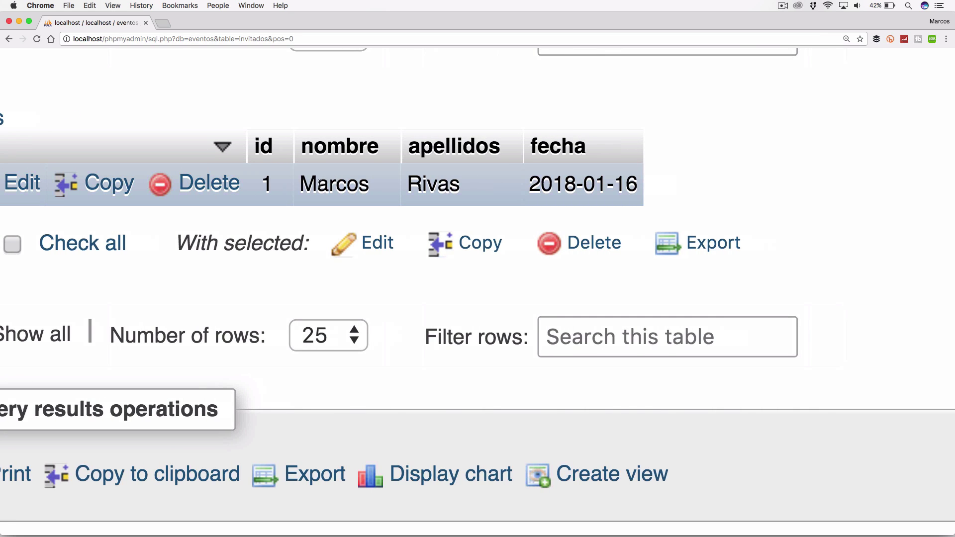
{"action": "scroll", "coordinate": [338, 177], "scroll_direction": "right", "scroll_amount": 2}
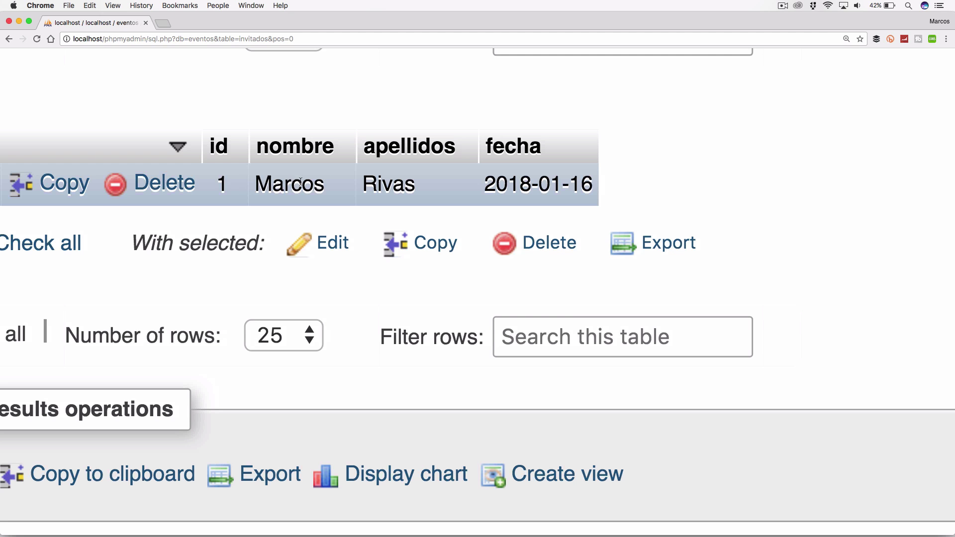
{"action": "key", "text": "super+minus"}
{"action": "key", "text": "super+minus"}
{"action": "key", "text": "super+minus"}
{"action": "key", "text": "super+minus"}
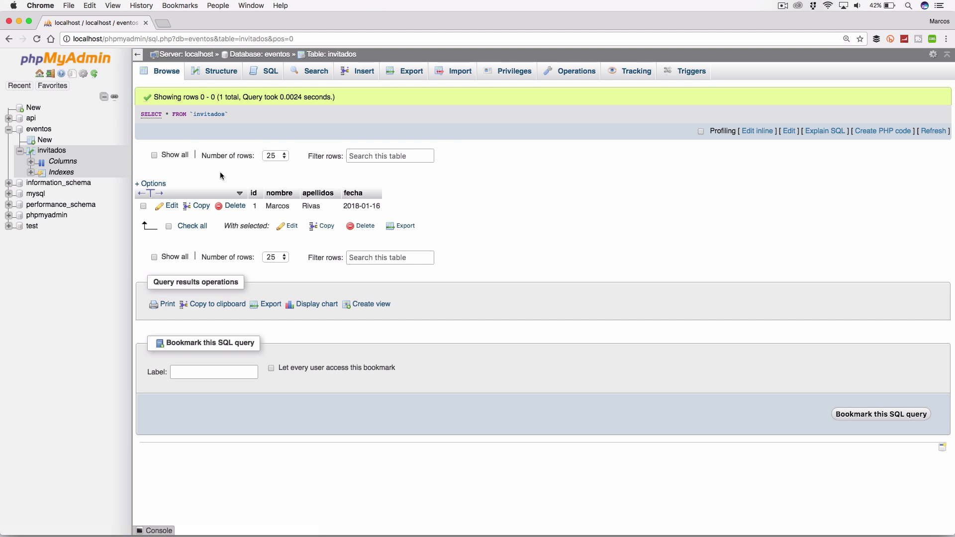
Step: In the invitados SQL editor, select and delete the default SELECT query
{"action": "left_click", "coordinate": [257, 74]}
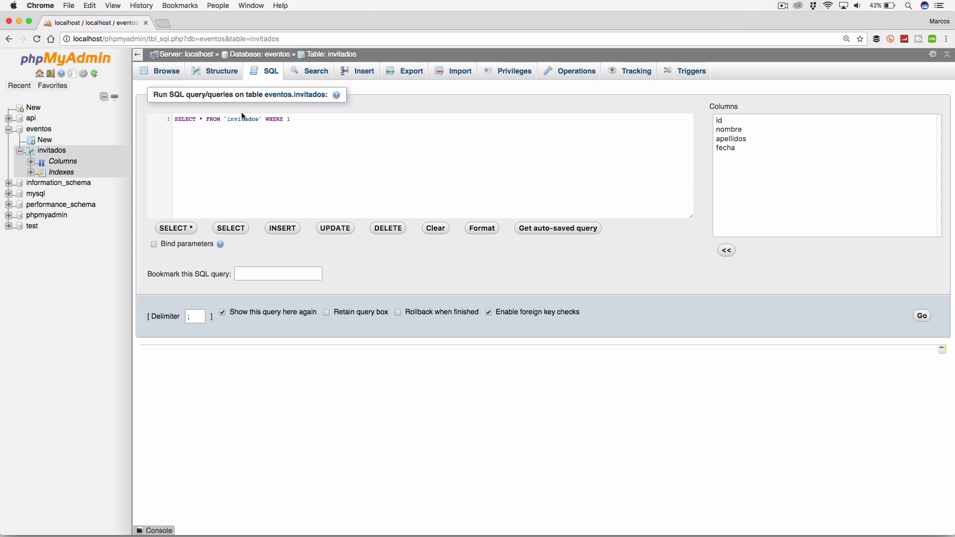
{"action": "left_click_drag", "start_coordinate": [302, 119], "coordinate": [185, 116]}
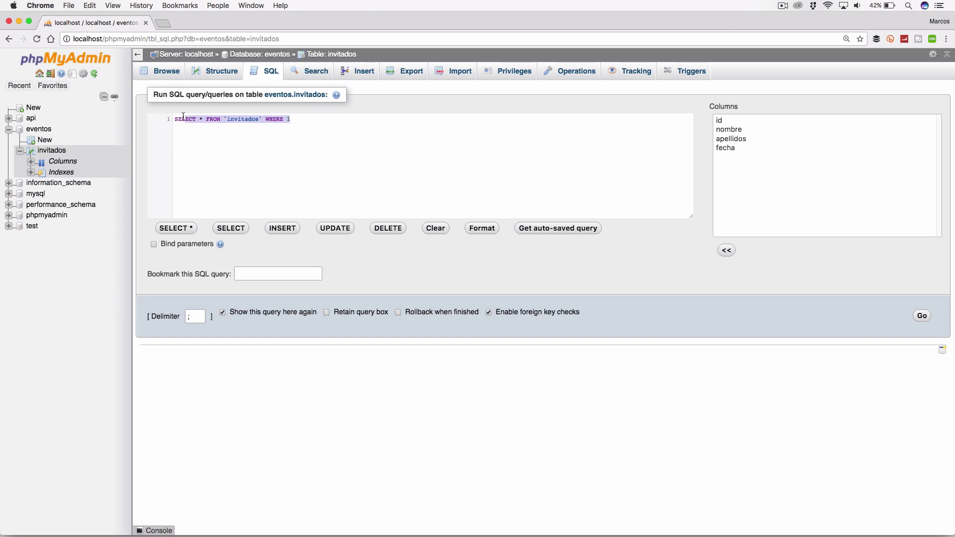
{"action": "left_click", "coordinate": [252, 133]}
{"action": "left_click_drag", "start_coordinate": [302, 118], "coordinate": [176, 117]}
{"action": "left_click", "coordinate": [240, 132]}
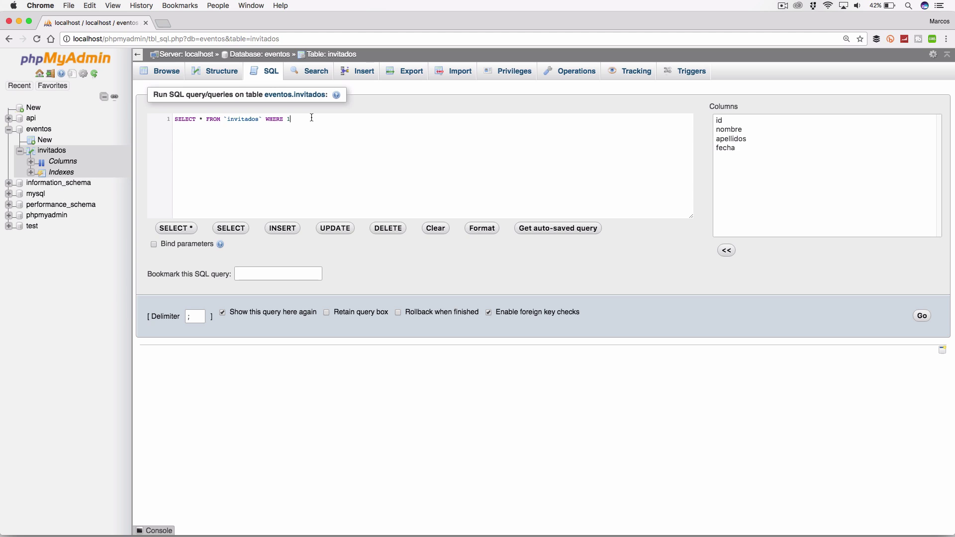
{"action": "left_click_drag", "start_coordinate": [310, 119], "coordinate": [165, 118]}
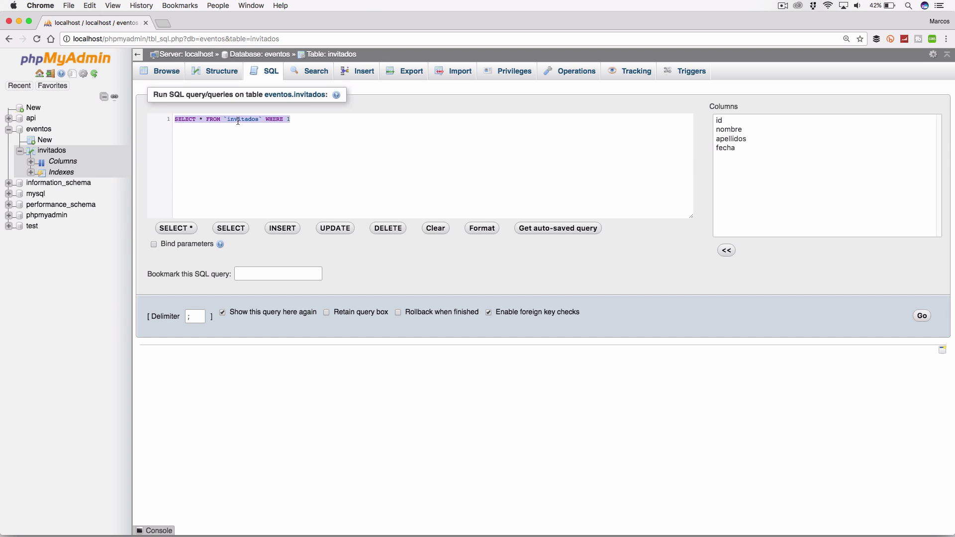
{"action": "key", "text": "BackSpace"}
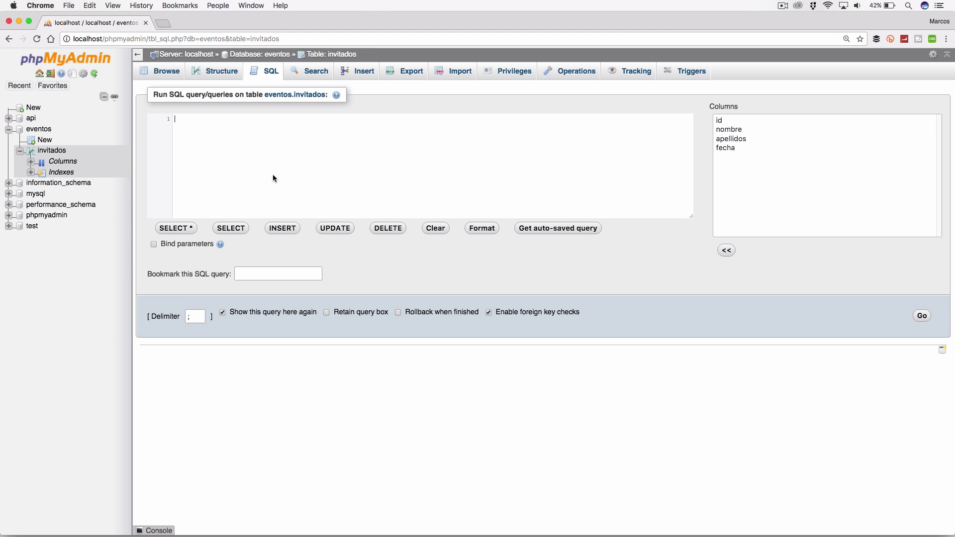
Step: Insert the INSERT INTO invitados template, then delete it so the editor is empty
{"action": "left_click", "coordinate": [284, 230]}
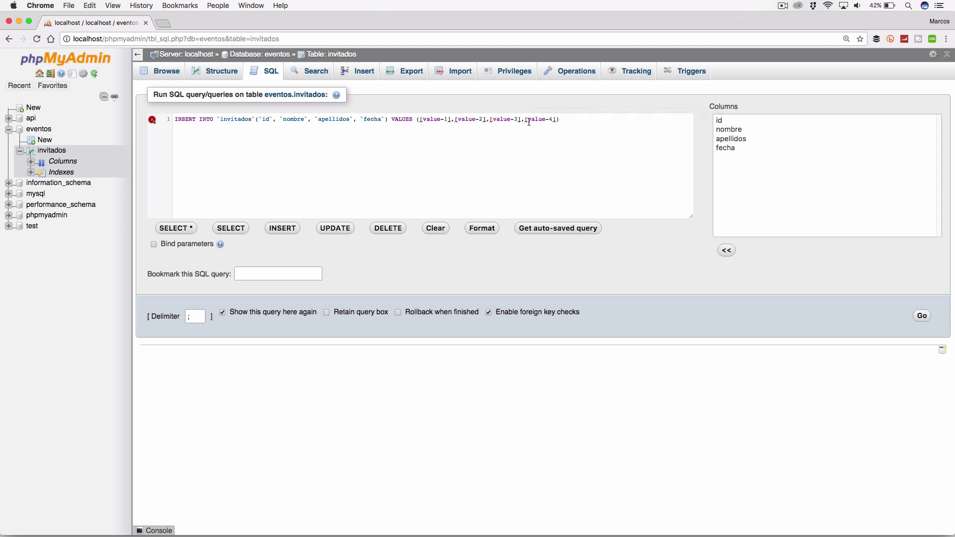
{"action": "left_click_drag", "start_coordinate": [570, 119], "coordinate": [282, 88]}
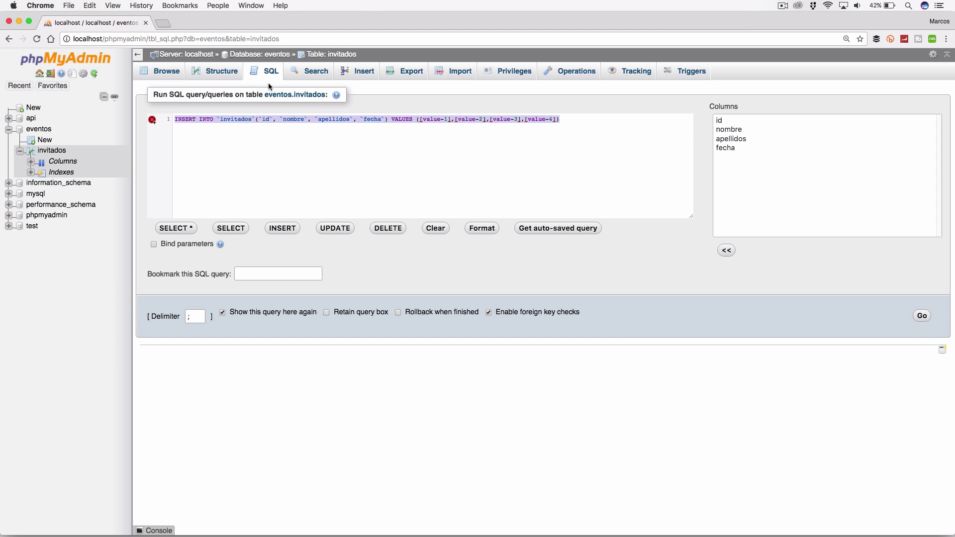
{"action": "key", "text": "BackSpace"}
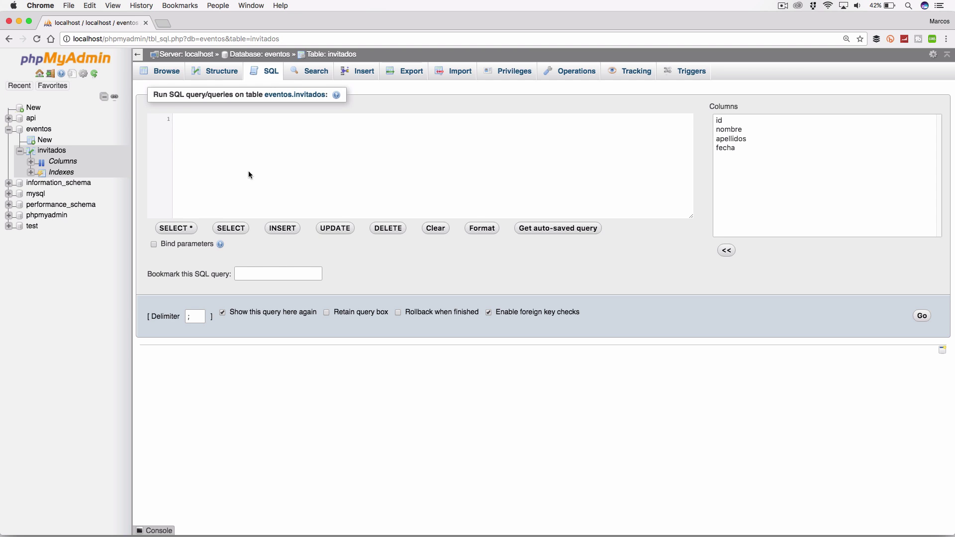
{"action": "scroll", "coordinate": [249, 171], "scroll_direction": "up", "scroll_amount": 5}
Step: Type INSERT INTO invitados, accepting the autocompleted table name
{"action": "scroll", "coordinate": [248, 174], "scroll_direction": "up", "scroll_amount": 3}
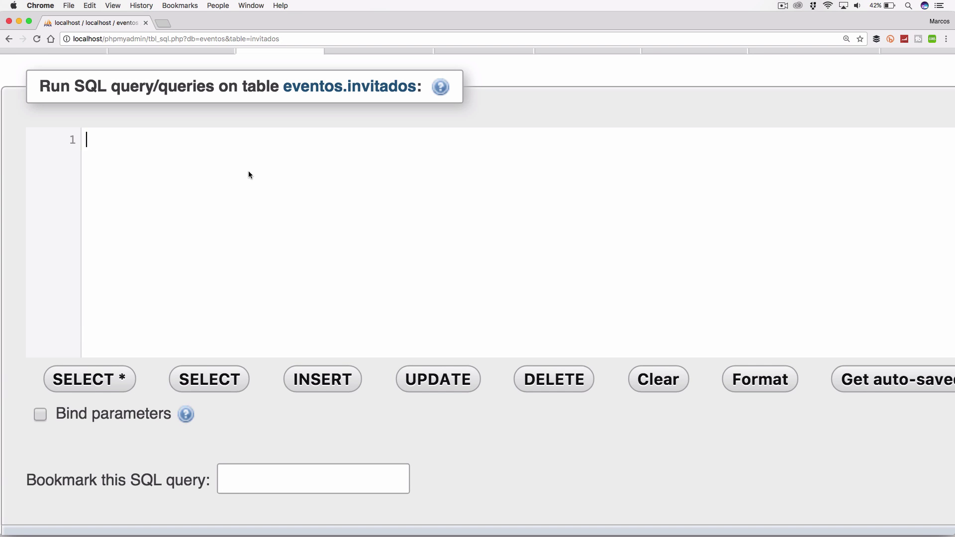
{"action": "type", "text": "INSERT INTO"}
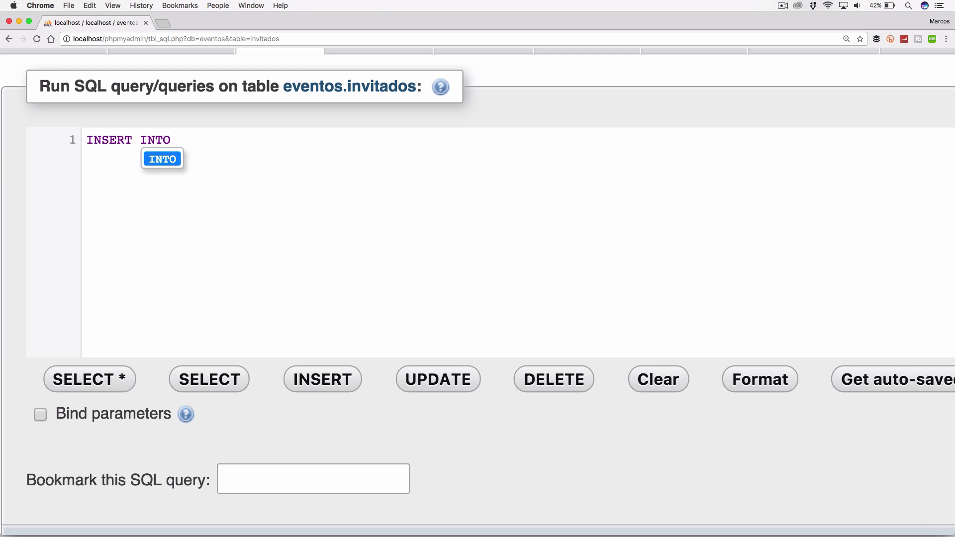
{"action": "key", "text": "Escape"}
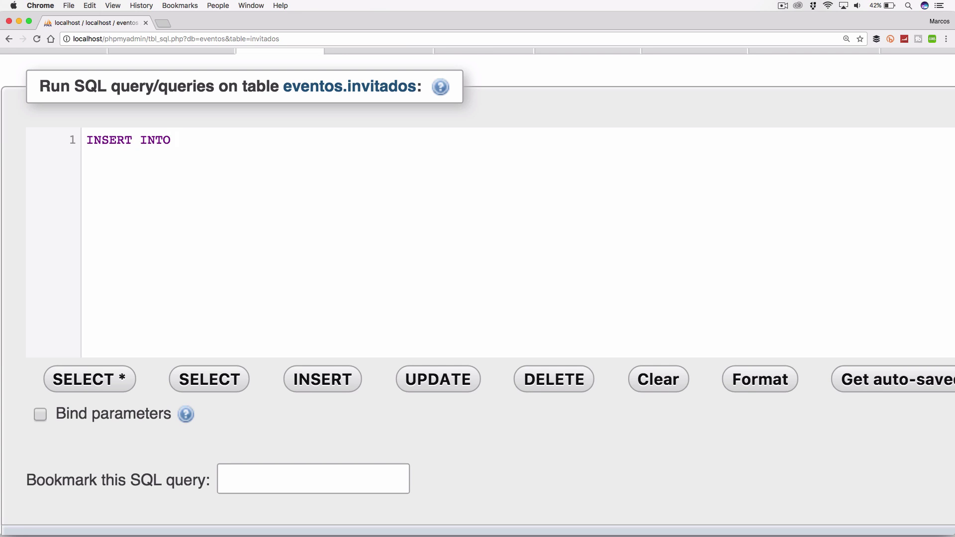
{"action": "scroll", "coordinate": [477, 291], "scroll_direction": "left", "scroll_amount": 10}
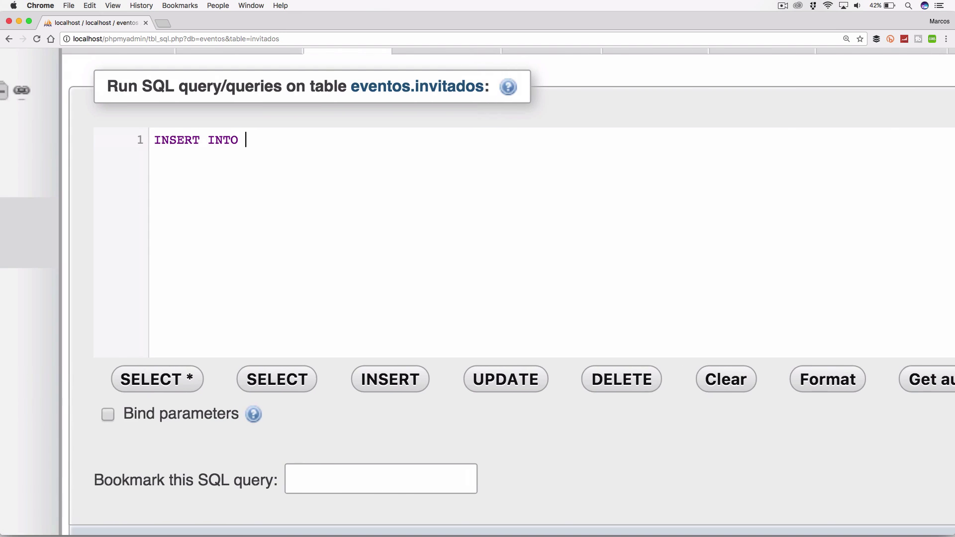
{"action": "scroll", "coordinate": [478, 291], "scroll_direction": "right", "scroll_amount": 3}
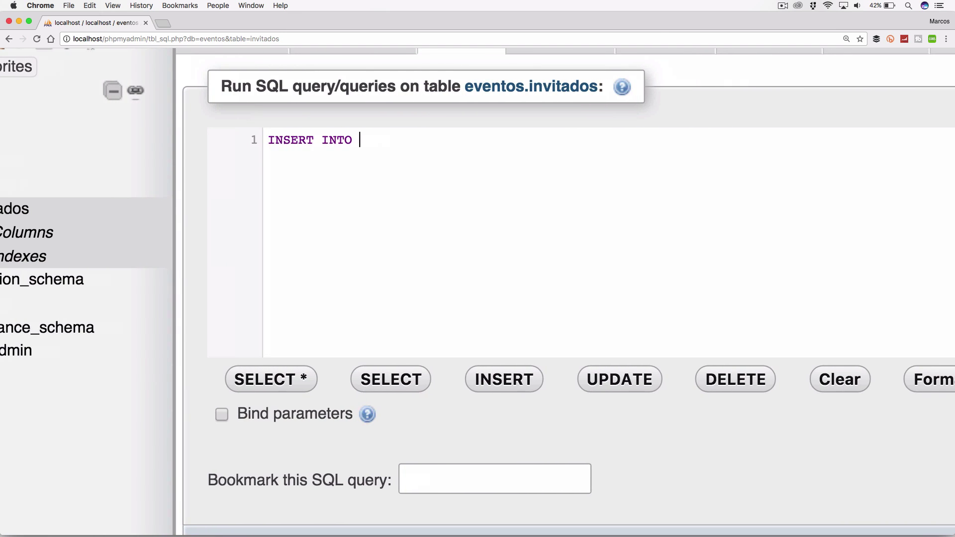
{"action": "type", "text": "invit"}
{"action": "key", "text": "Return"}
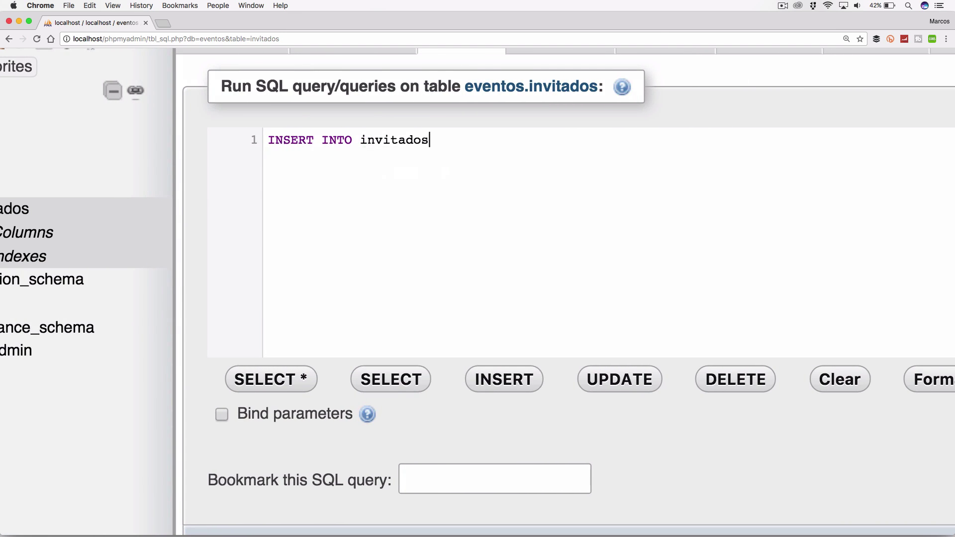
Step: Add the column list (nombre, apellidos, fecha) followed by VALUES ()
{"action": "type", "text": "()"}
{"action": "key", "text": "Left"}
{"action": "scroll", "coordinate": [478, 291], "scroll_direction": "left", "scroll_amount": 3}
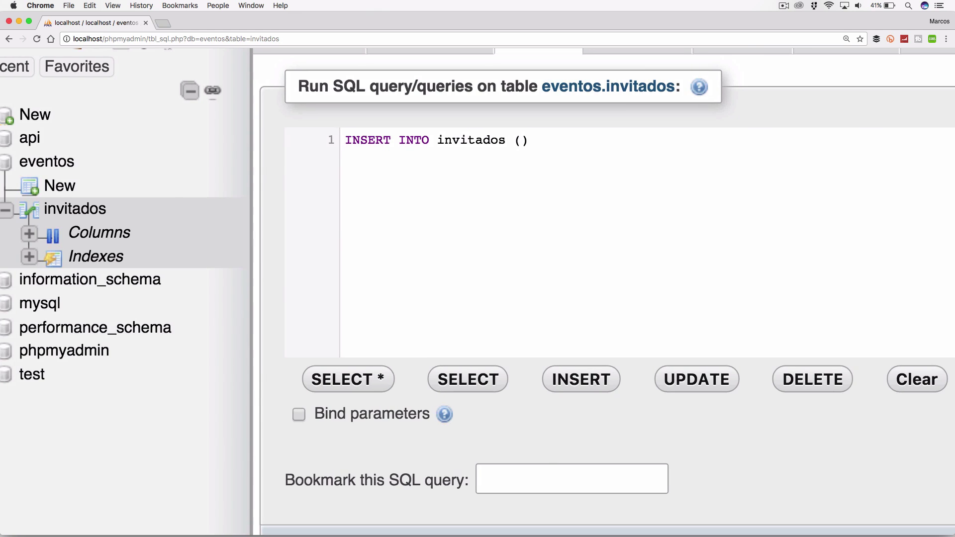
{"action": "scroll", "coordinate": [477, 291], "scroll_direction": "right", "scroll_amount": 2}
{"action": "type", "text": "nombre, ap"}
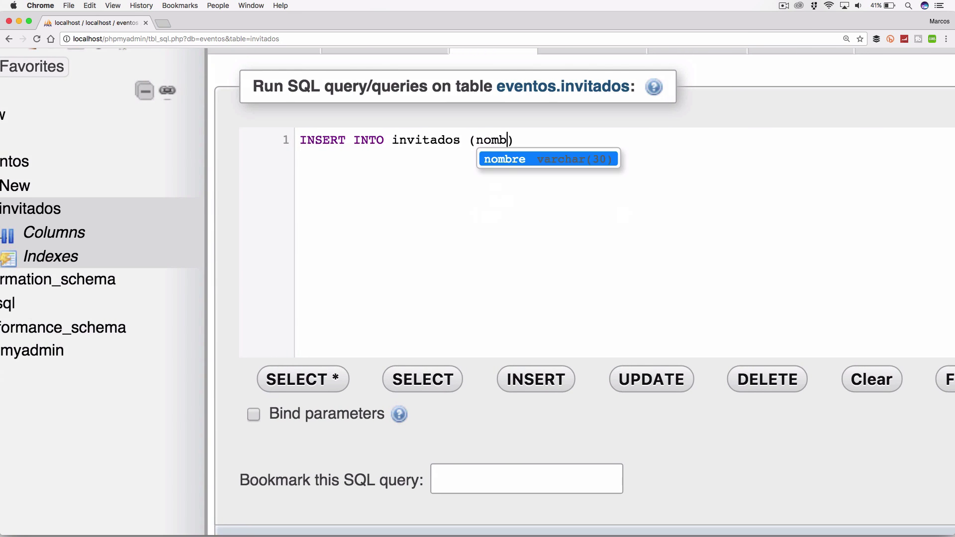
{"action": "type", "text": "e"}
{"action": "key", "text": "Return"}
{"action": "type", "text": ", apellidos"}
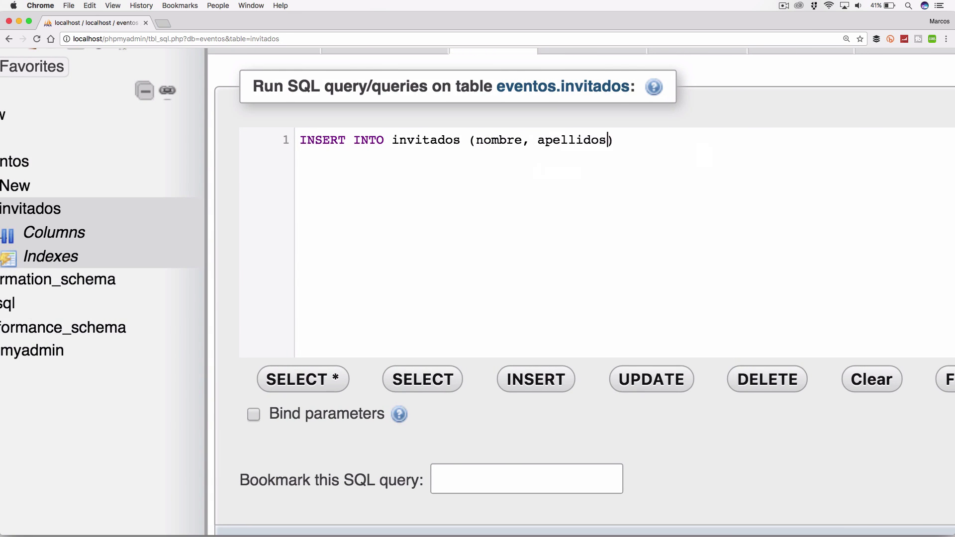
{"action": "type", "text": "fe"}
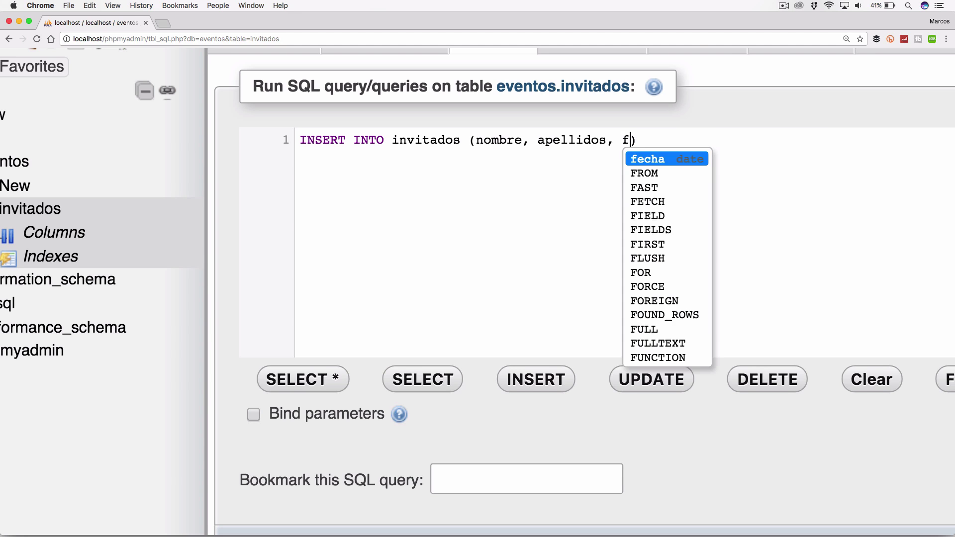
{"action": "key", "text": "Return"}
{"action": "key", "text": "Right"}
{"action": "type", "text": "VALUES"}
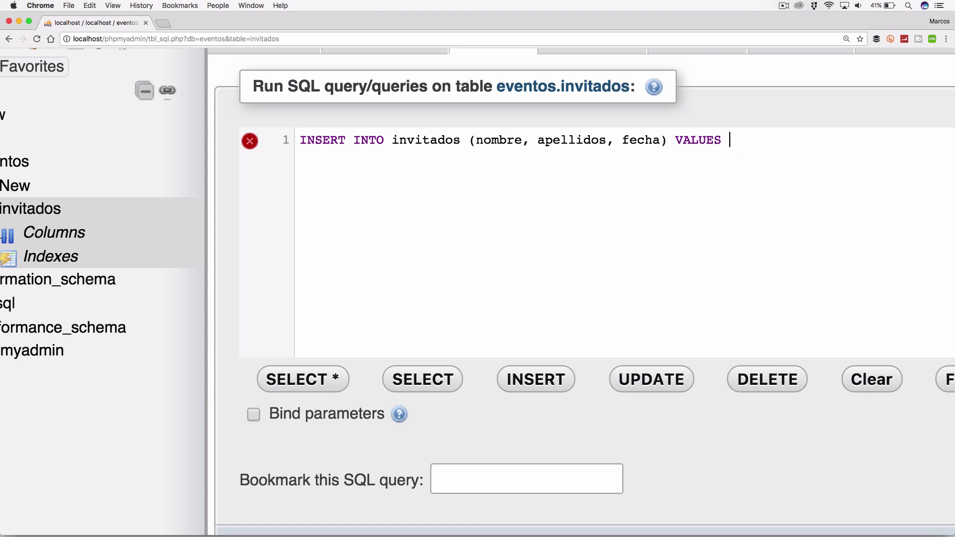
{"action": "type", "text": " ()"}
Step: Fill the VALUES list with the guest's first name and surname, each in quotes
{"action": "scroll", "coordinate": [477, 291], "scroll_direction": "right", "scroll_amount": 5}
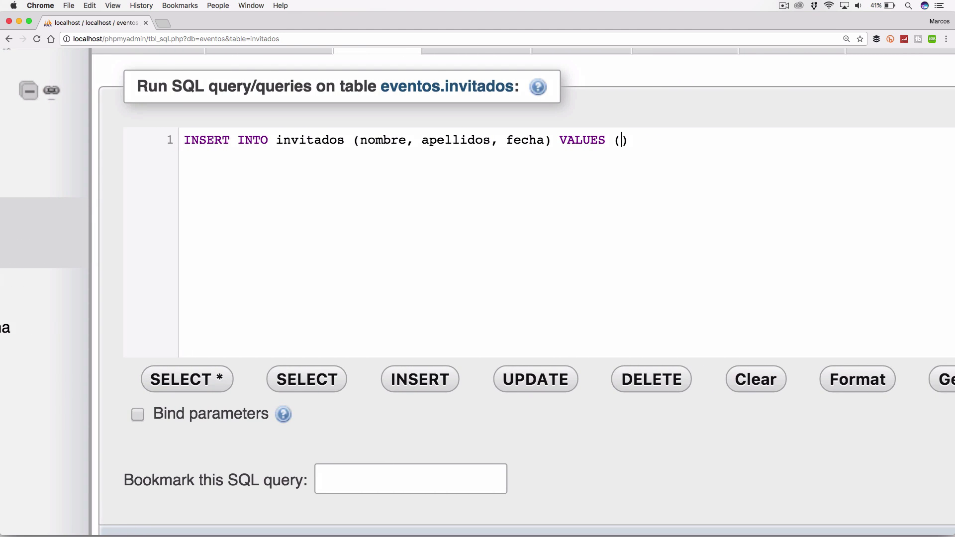
{"action": "type", "text": "''"}
{"action": "key", "text": "Left"}
{"action": "type", "text": "Juan"}
{"action": "key", "text": "Right"}
{"action": "type", "text": ", "}
{"action": "type", "text": "'Pere'"}
{"action": "key", "text": "Left"}
{"action": "type", "text": "Perez"}
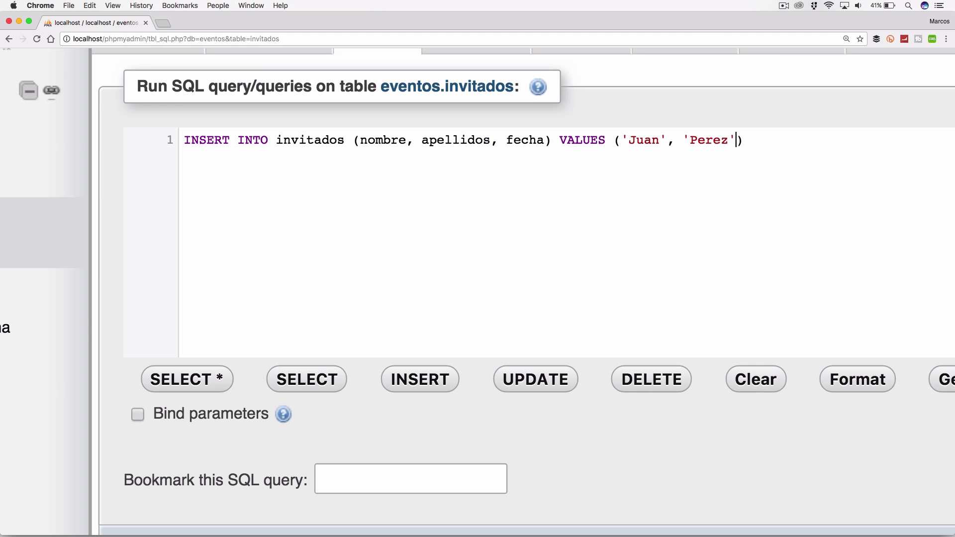
{"action": "key", "text": "Right"}
Step: Add the date 28/12/2017, dismiss the suggestion list, and scroll down to the Go button
{"action": "type", "text": ", 28/"}
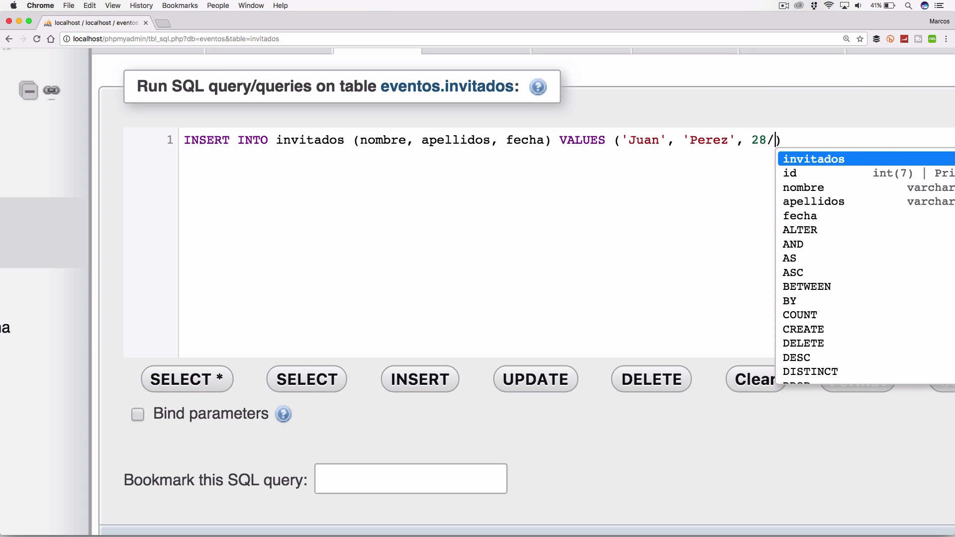
{"action": "type", "text": "12/"}
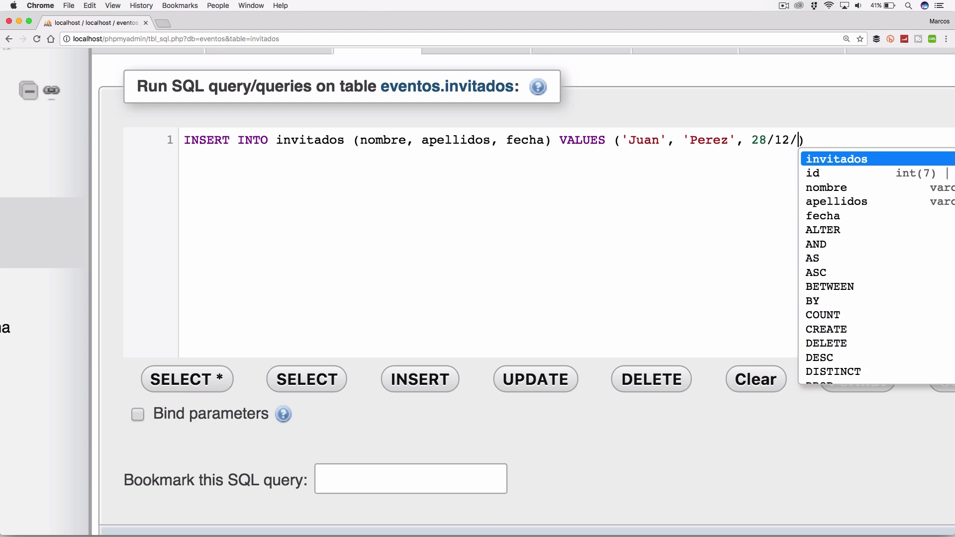
{"action": "type", "text": "2017"}
{"action": "key", "text": "Down"}
{"action": "key", "text": "Up"}
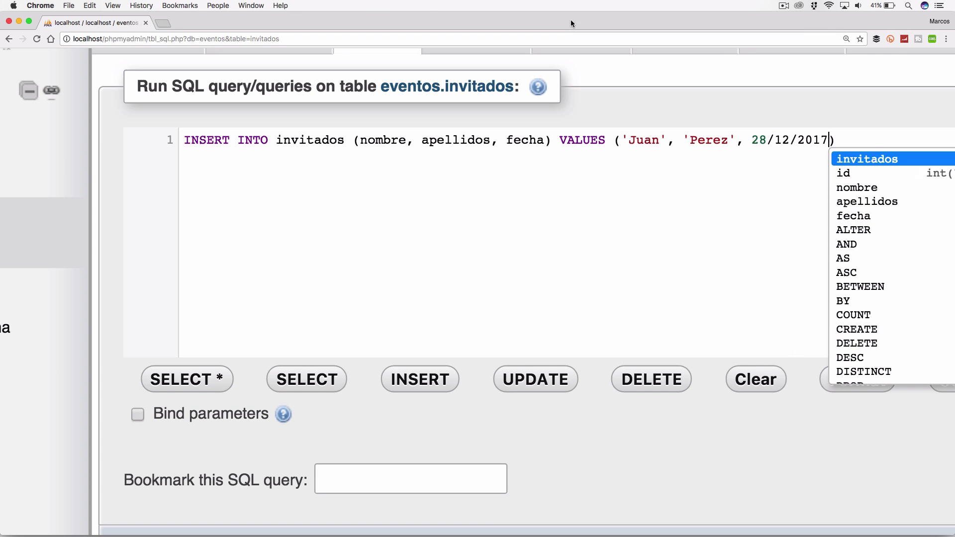
{"action": "left_click", "coordinate": [778, 165]}
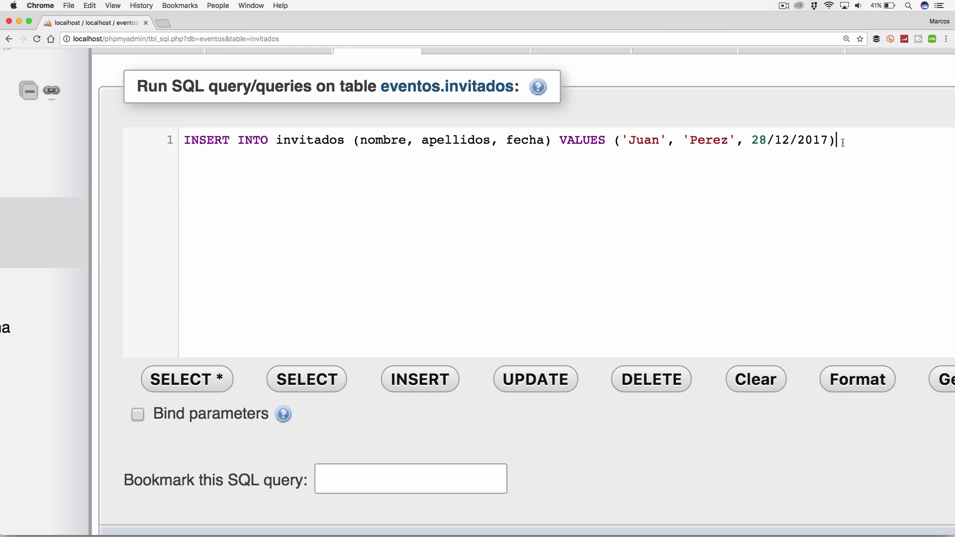
{"action": "scroll", "coordinate": [836, 145], "scroll_direction": "right", "scroll_amount": 5}
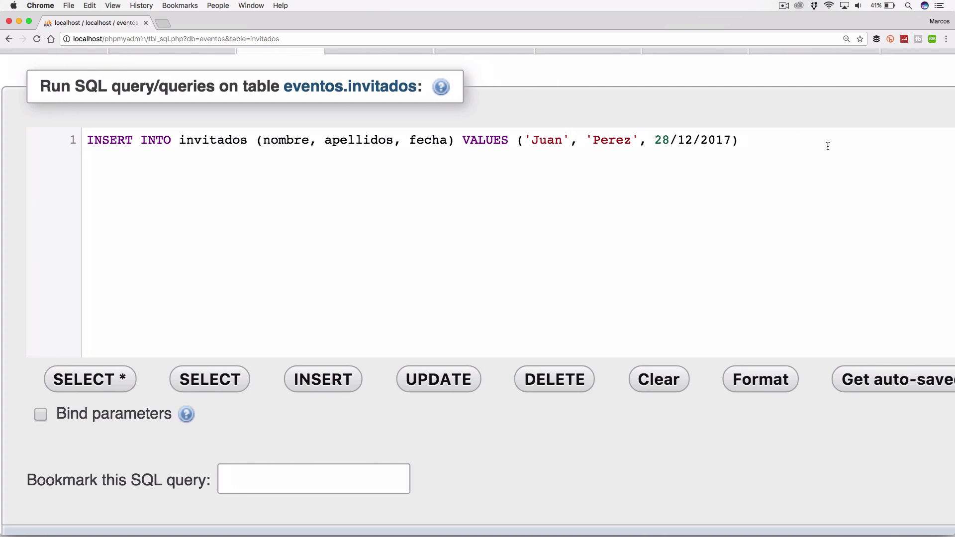
{"action": "scroll", "coordinate": [827, 147], "scroll_direction": "right", "scroll_amount": 20}
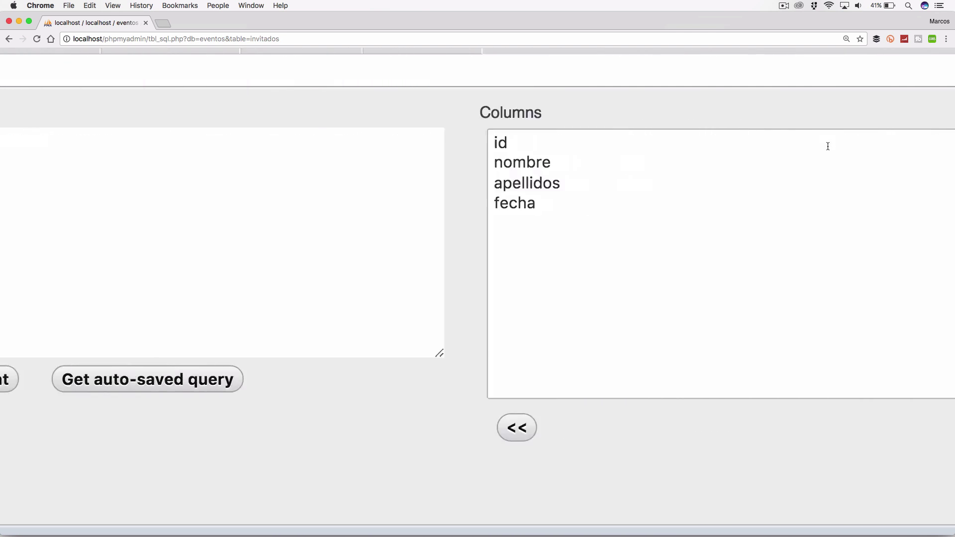
{"action": "scroll", "coordinate": [827, 146], "scroll_direction": "down", "scroll_amount": 5}
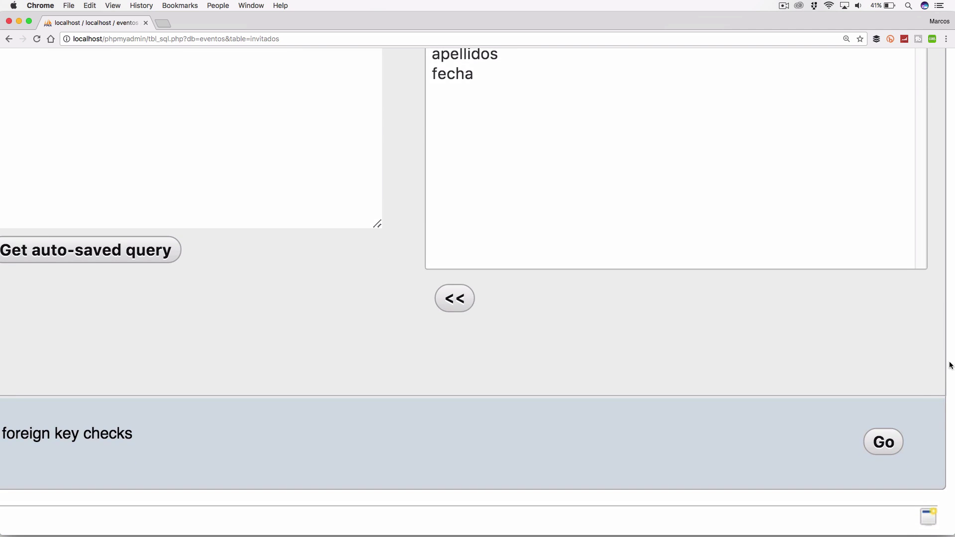
Step: Run the INSERT query and highlight the confirmation showing inserted row id 2
{"action": "left_click", "coordinate": [880, 450]}
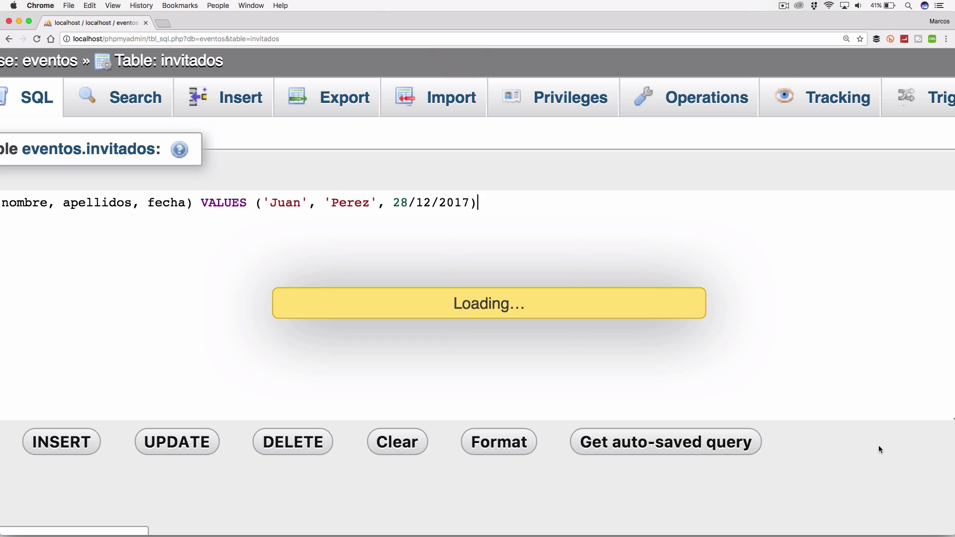
{"action": "key", "text": "super+minus"}
{"action": "key", "text": "super+minus"}
{"action": "key", "text": "super+equal"}
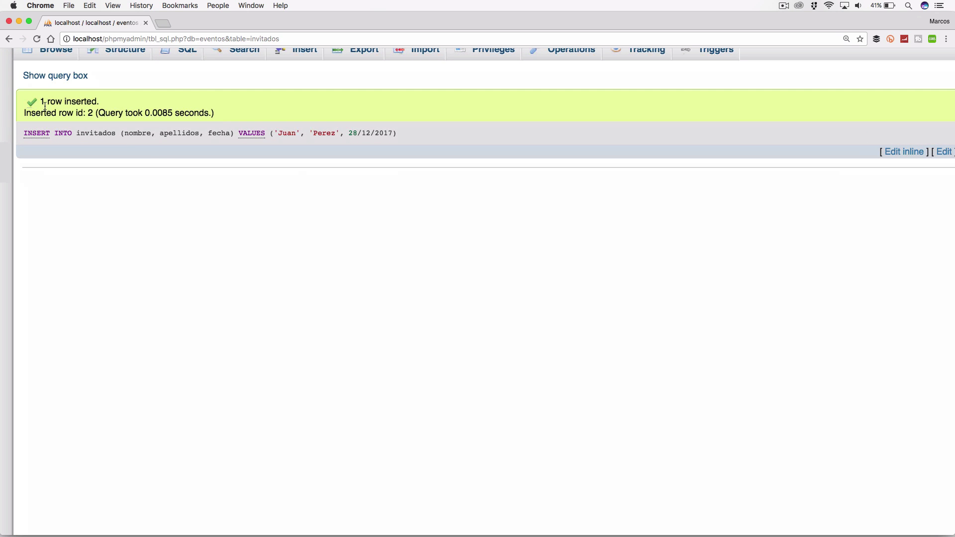
{"action": "left_click_drag", "start_coordinate": [42, 105], "coordinate": [108, 111]}
{"action": "left_click", "coordinate": [105, 109]}
{"action": "double_click", "coordinate": [90, 112]}
{"action": "scroll", "coordinate": [118, 103], "scroll_direction": "up", "scroll_amount": 2}
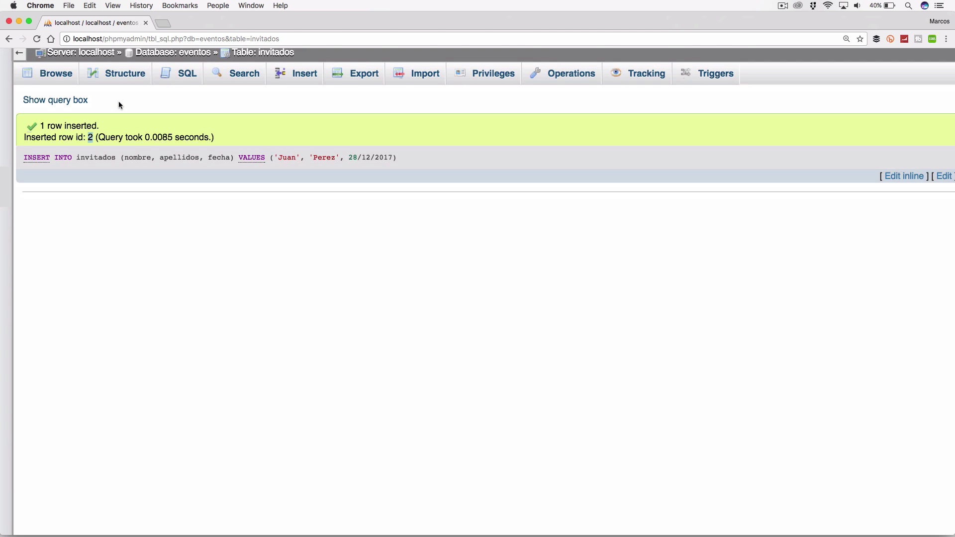
Step: Browse the invitados rows and inspect the second guest's fecha, stored as 0000-00-00, without changing it
{"action": "left_click", "coordinate": [54, 79]}
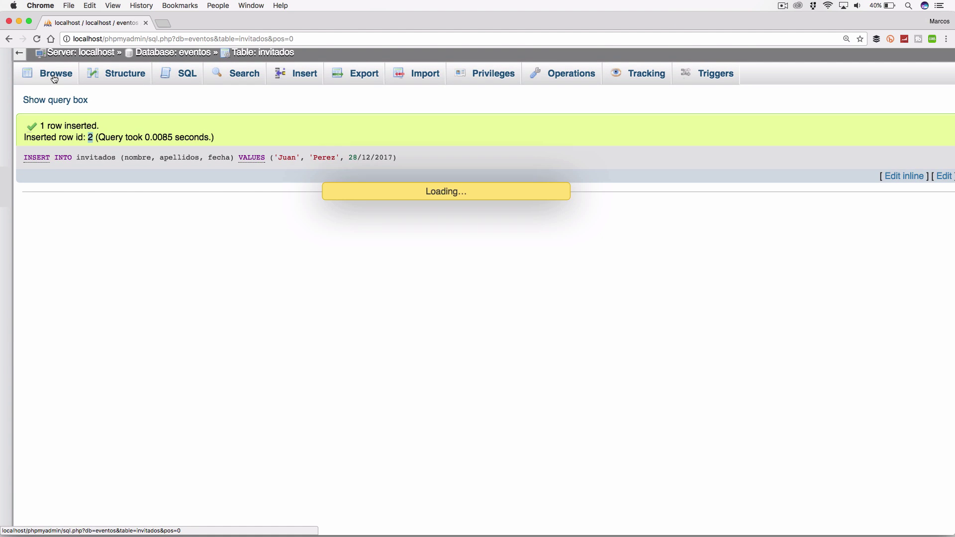
{"action": "scroll", "coordinate": [147, 170], "scroll_direction": "up", "scroll_amount": 3}
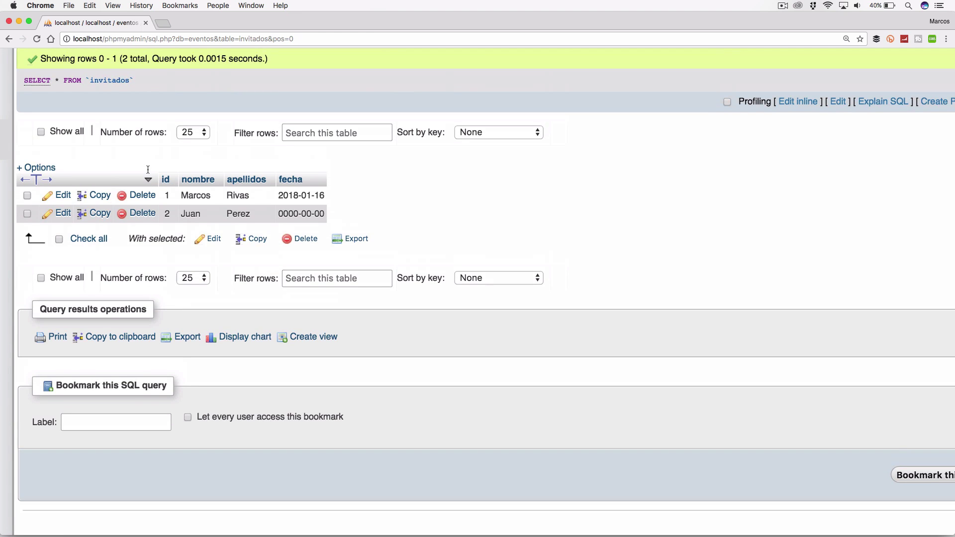
{"action": "double_click", "coordinate": [291, 214]}
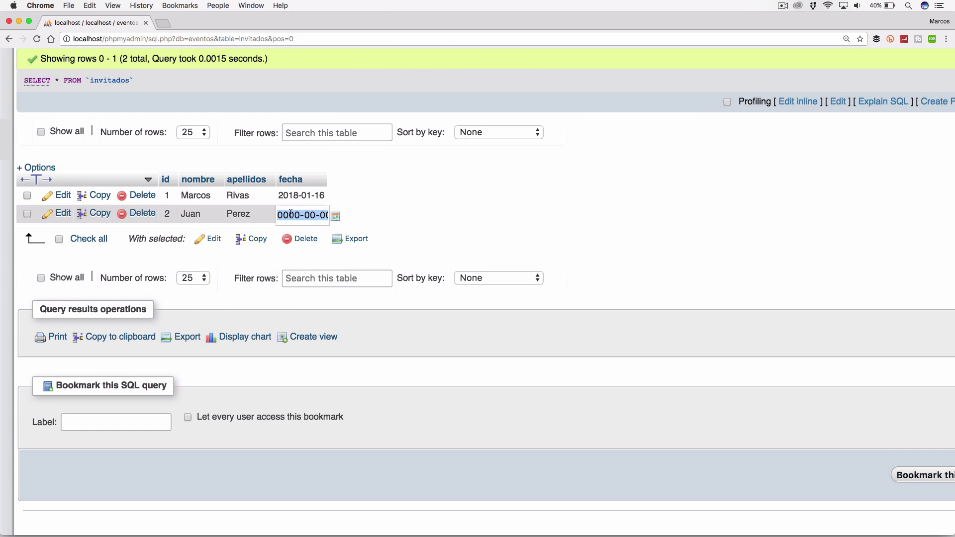
{"action": "left_click", "coordinate": [376, 217]}
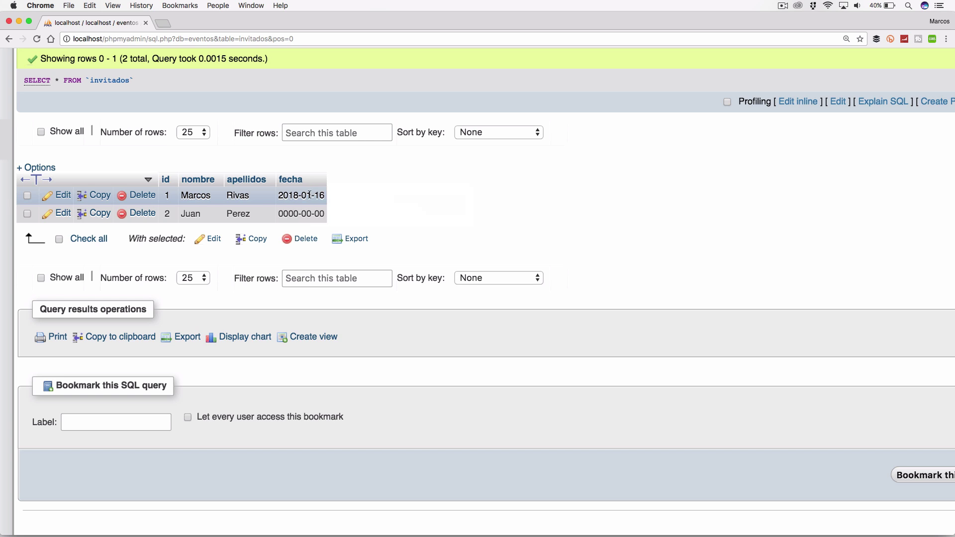
{"action": "scroll", "coordinate": [171, 158], "scroll_direction": "up", "scroll_amount": 2}
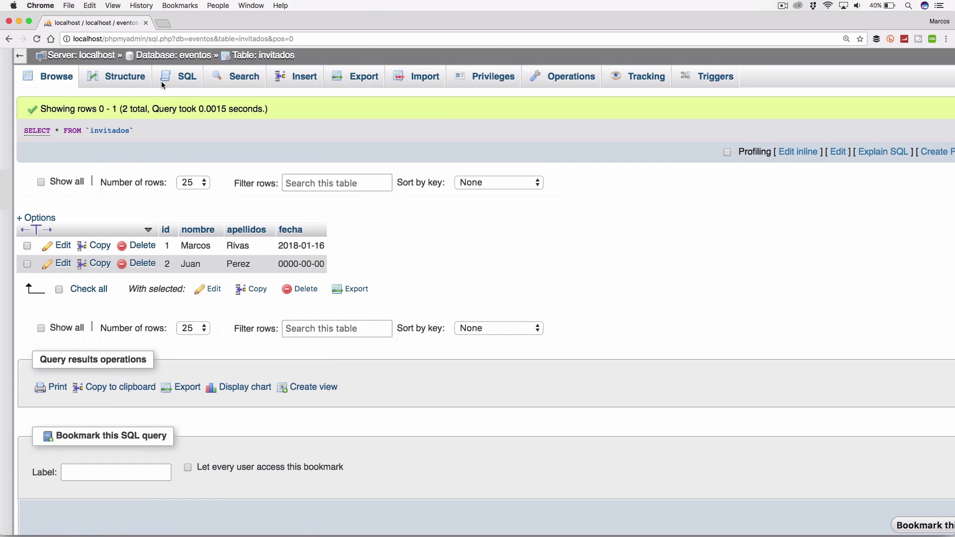
Step: Clear the default SELECT query in the SQL editor for invitados
{"action": "left_click", "coordinate": [184, 77]}
{"action": "left_click", "coordinate": [258, 156]}
{"action": "key", "text": "BackSpace"}
{"action": "key", "text": "BackSpace"}
{"action": "key", "text": "BackSpace"}
{"action": "key", "text": "BackSpace"}
{"action": "key", "text": "BackSpace"}
{"action": "key", "text": "BackSpace"}
{"action": "key", "text": "BackSpace"}
{"action": "key", "text": "BackSpace"}
{"action": "key", "text": "BackSpace"}
{"action": "key", "text": "BackSpace"}
{"action": "key", "text": "BackSpace"}
{"action": "key", "text": "BackSpace"}
{"action": "key", "text": "BackSpace"}
{"action": "key", "text": "BackSpace"}
{"action": "key", "text": "BackSpace"}
{"action": "key", "text": "BackSpace"}
{"action": "key", "text": "BackSpace"}
{"action": "key", "text": "BackSpace"}
{"action": "key", "text": "BackSpace"}
{"action": "key", "text": "BackSpace"}
{"action": "key", "text": "BackSpace"}
{"action": "key", "text": "BackSpace"}
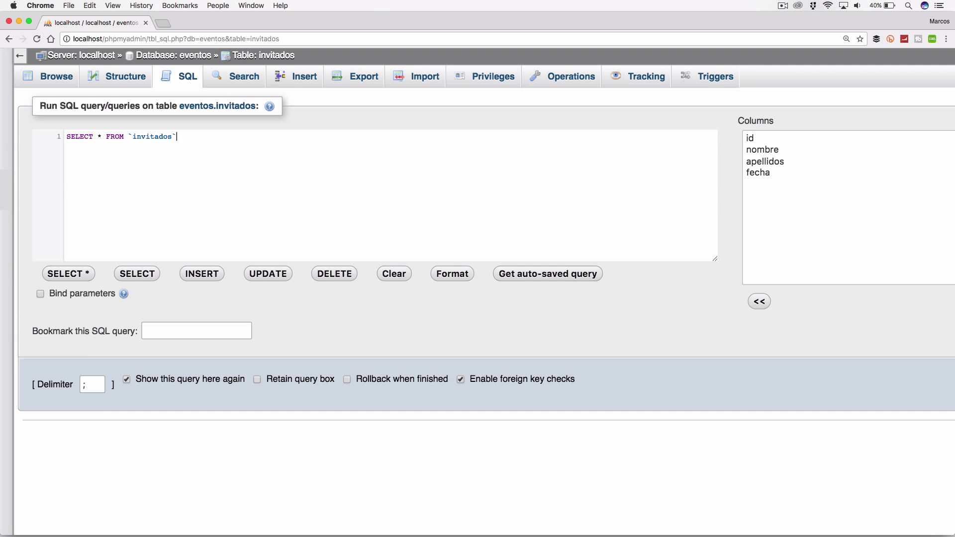
{"action": "key", "text": "BackSpace"}
{"action": "key", "text": "BackSpace"}
{"action": "key", "text": "BackSpace"}
{"action": "key", "text": "BackSpace"}
{"action": "key", "text": "BackSpace"}
{"action": "key", "text": "BackSpace"}
{"action": "key", "text": "BackSpace"}
{"action": "key", "text": "BackSpace"}
Step: Run INSERT INTO invitados (nombre, apellidos, fecha) with the guest's names and unquoted date 2018-01-16
{"action": "type", "text": "INSERT INT"}
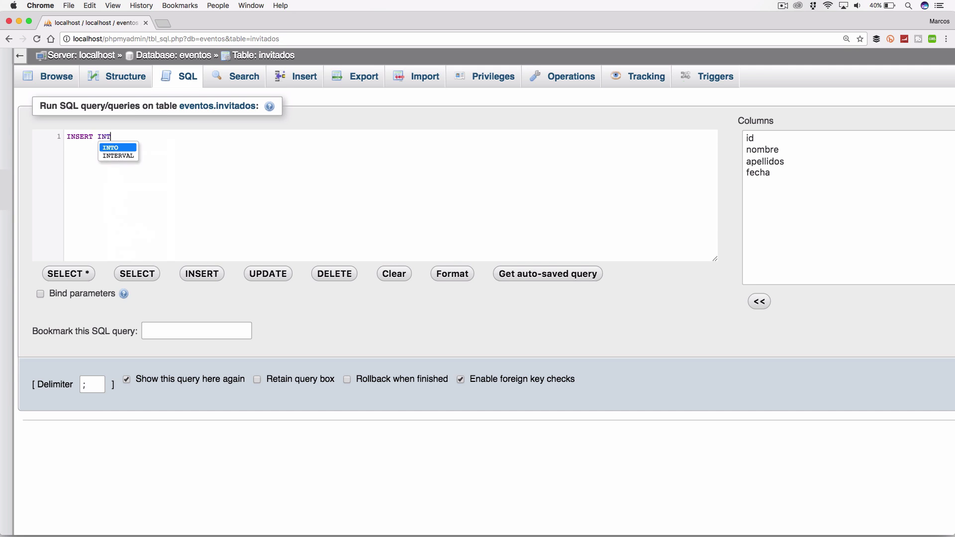
{"action": "type", "text": "O invita"}
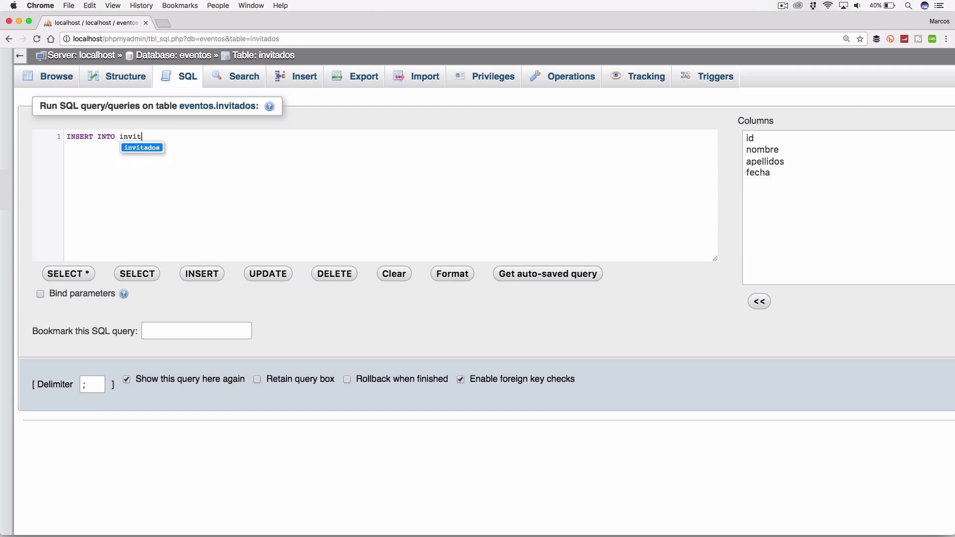
{"action": "key", "text": "Return"}
{"action": "type", "text": "()"}
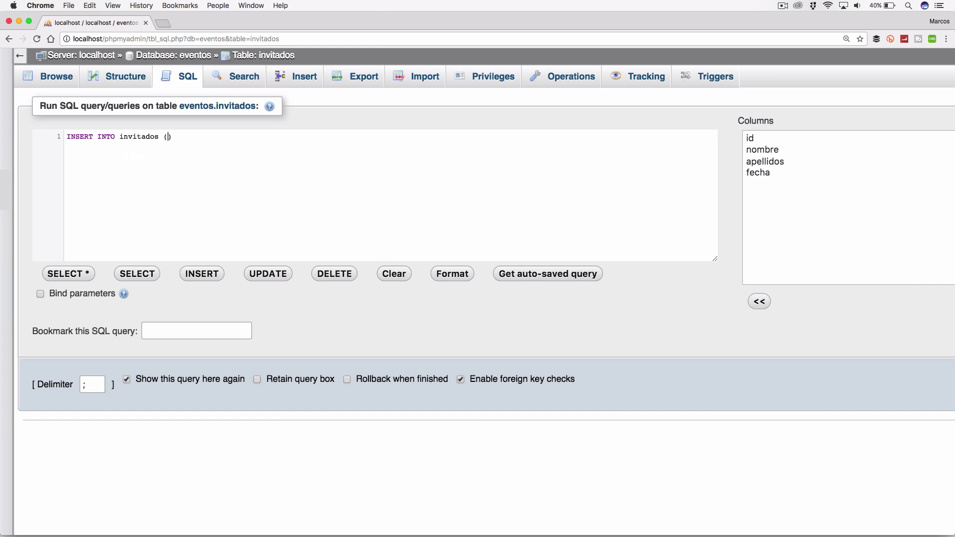
{"action": "type", "text": "nombre, ape"}
{"action": "key", "text": "Return"}
{"action": "type", "text": ", fecha"}
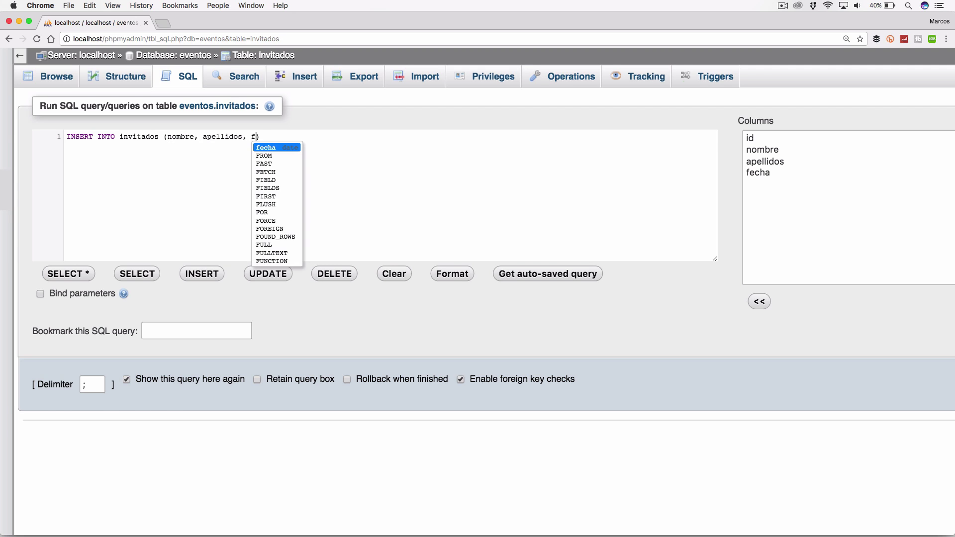
{"action": "type", "text": " VALU"}
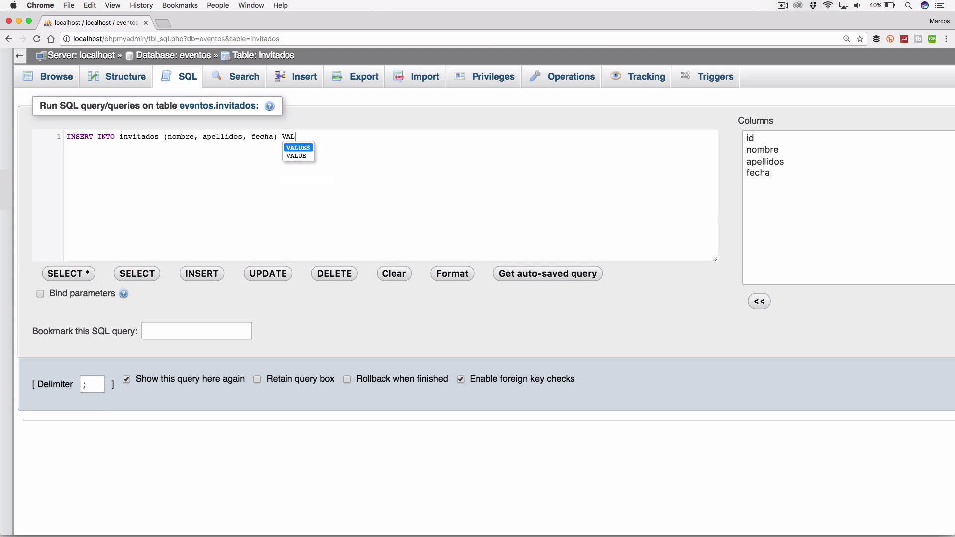
{"action": "key", "text": "BackSpace"}
{"action": "type", "text": "UES ()"}
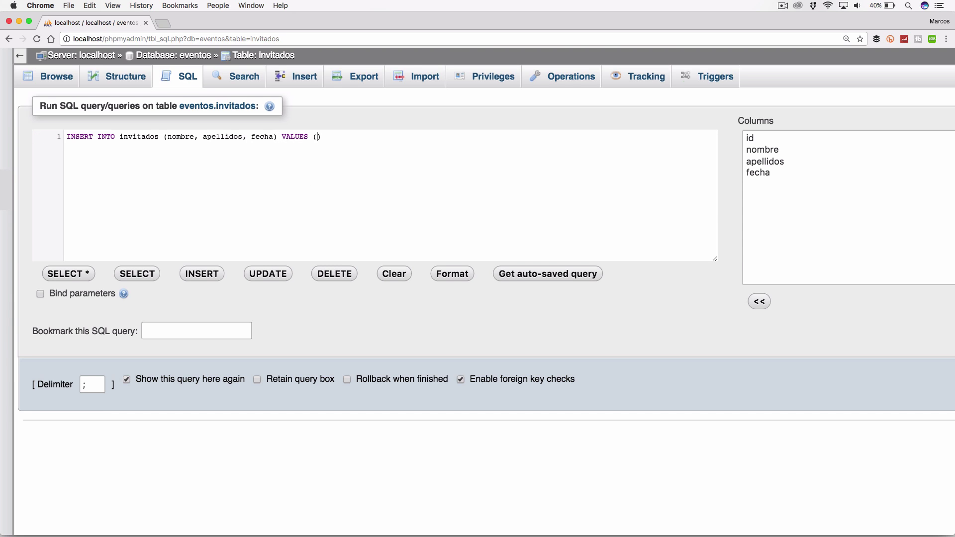
{"action": "key", "text": "Left"}
{"action": "type", "text": "''"}
{"action": "type", "text": ", "}
{"action": "type", "text": "2018"}
{"action": "type", "text": "-"}
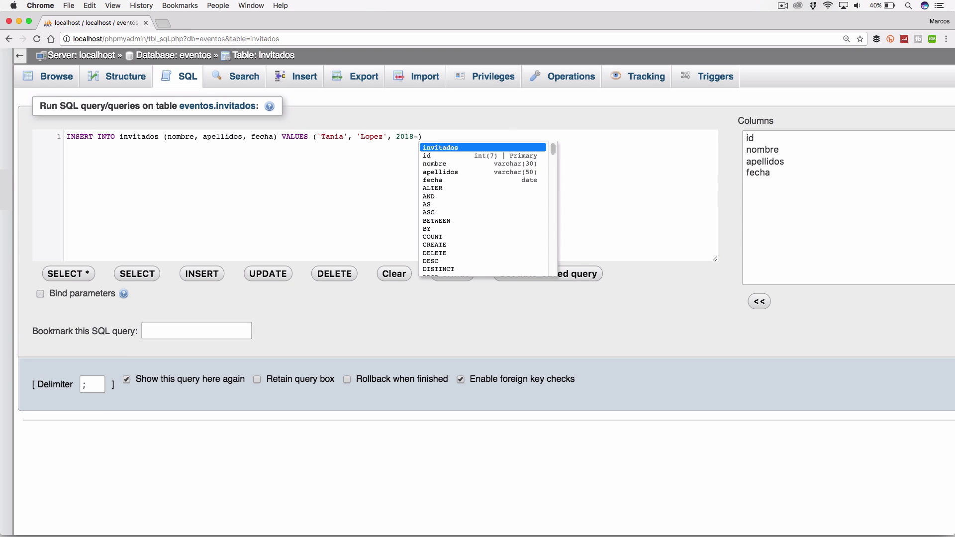
{"action": "type", "text": "01-16"}
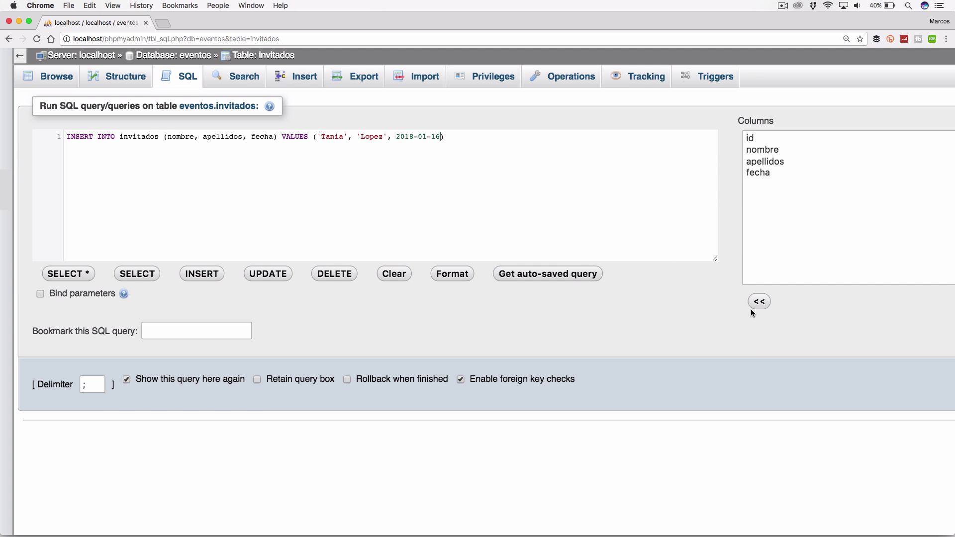
{"action": "scroll", "coordinate": [760, 330], "scroll_direction": "right", "scroll_amount": 5}
{"action": "left_click", "coordinate": [913, 383]}
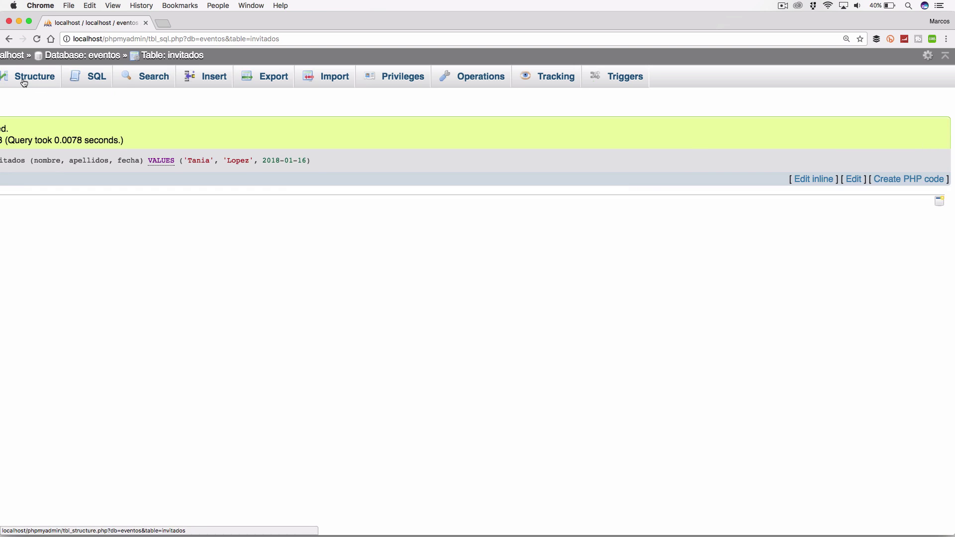
Step: View the three invitados rows including the new guest, then return to the SQL editor
{"action": "left_click", "coordinate": [24, 81]}
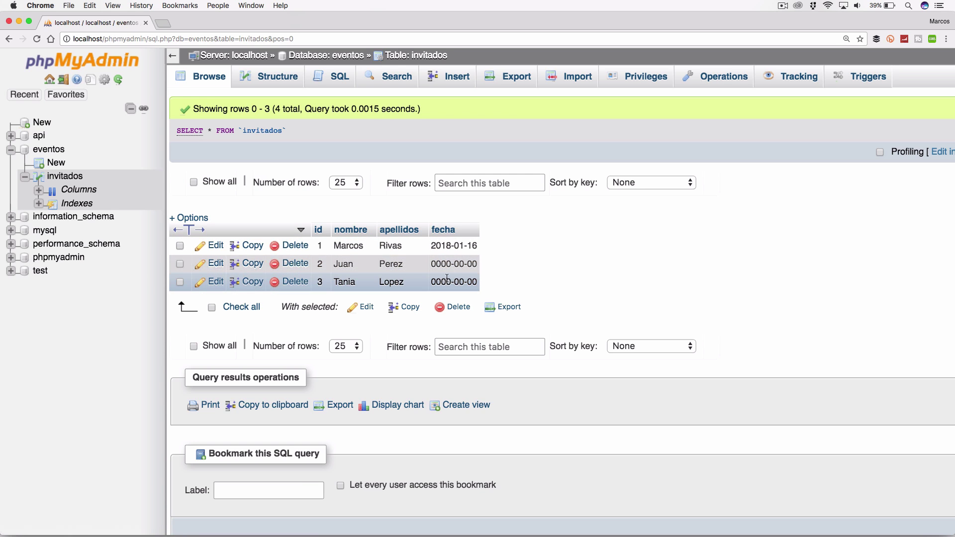
{"action": "left_click", "coordinate": [333, 81]}
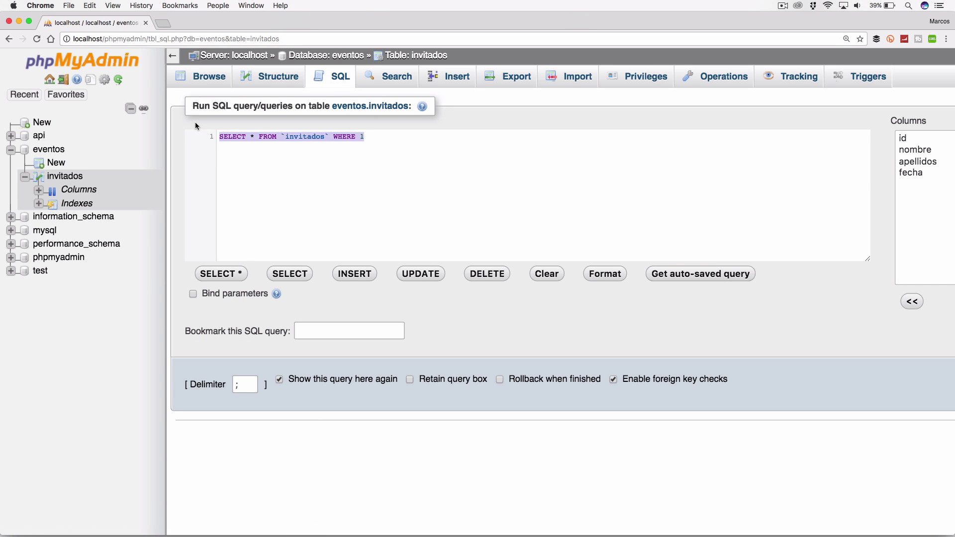
Step: Type the statement INSERT INTO invitados (nombre, apellidos, fecha) VALUES () in the editor
{"action": "type", "text": "INSERT"}
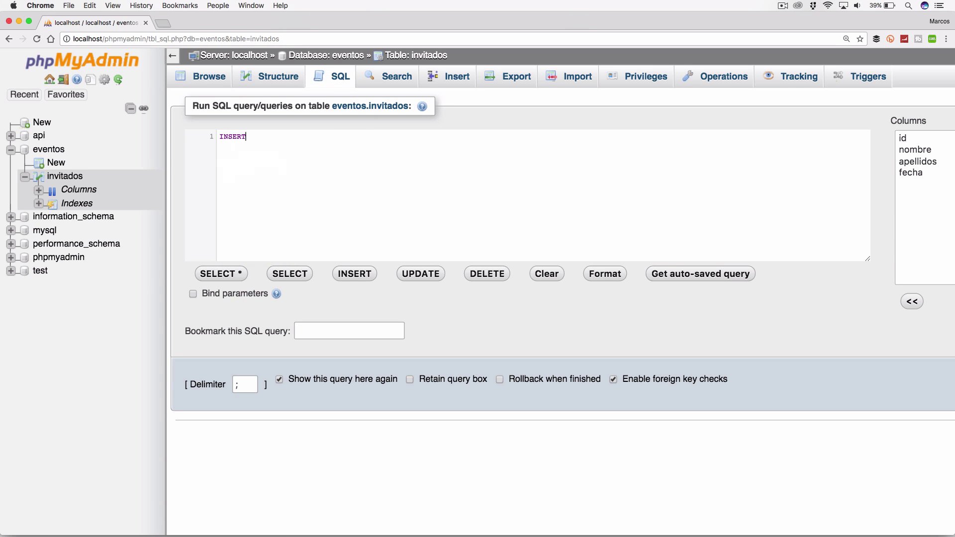
{"action": "type", "text": " INTO invitados"}
{"action": "key", "text": "BackSpace"}
{"action": "type", "text": "("}
{"action": "type", "text": "nombre, "}
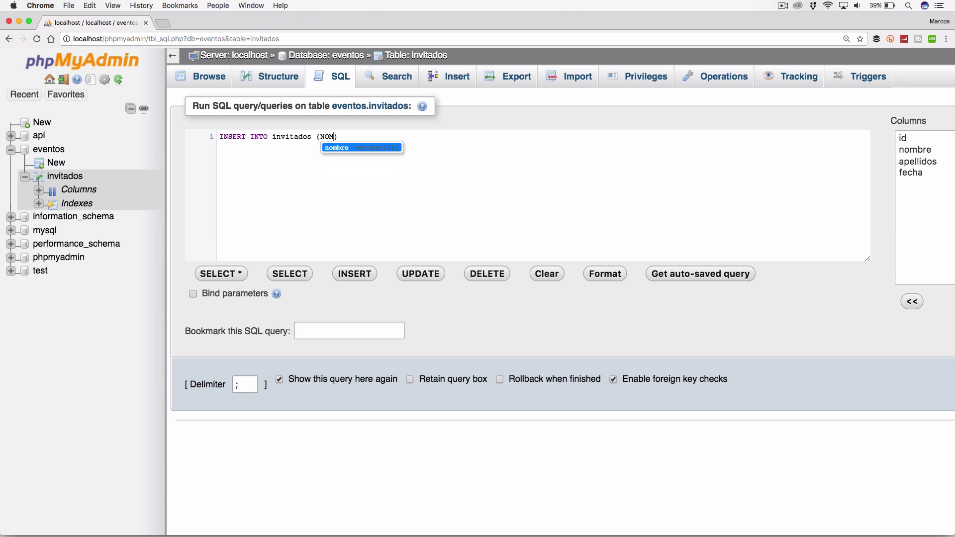
{"action": "type", "text": "apellidos, "}
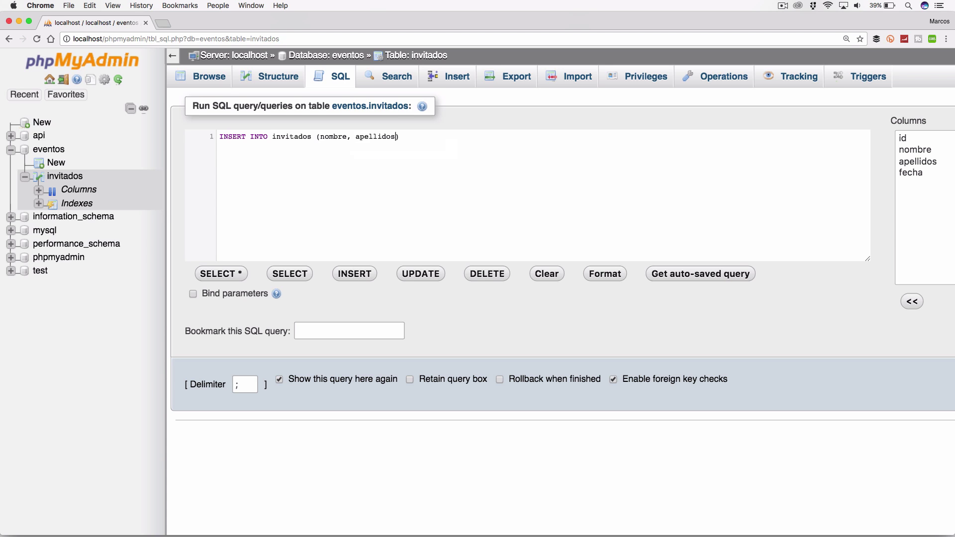
{"action": "type", "text": "fecha) VAL"}
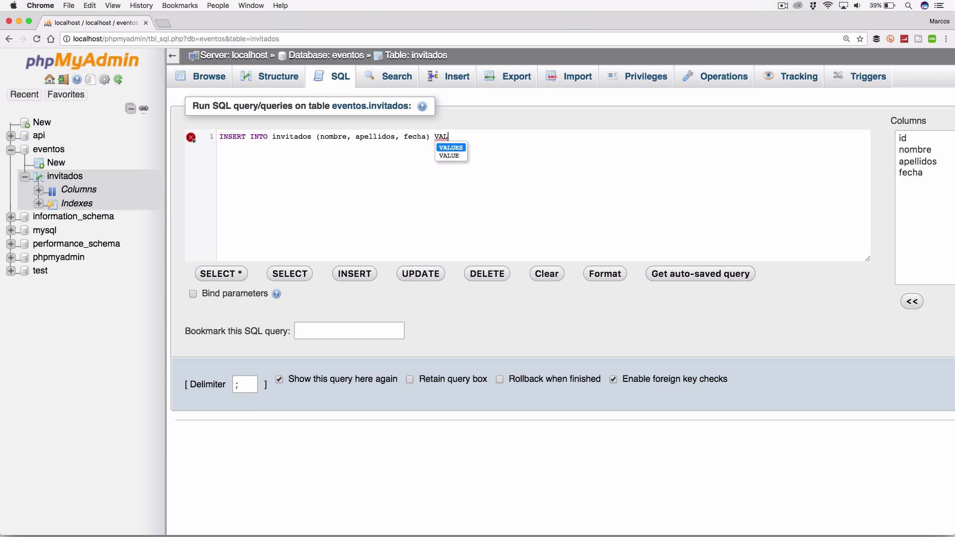
{"action": "type", "text": "UES ()"}
{"action": "key", "text": "Left"}
Step: Fill in the guest's first name, surname and date '2017-12-12', then run the insert
{"action": "type", "text": "'oMAR'"}
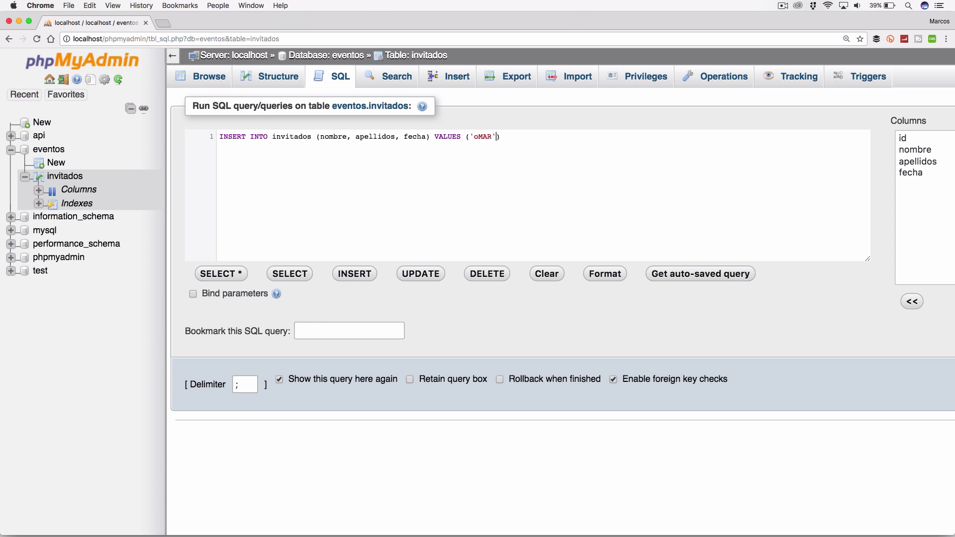
{"action": "key", "text": "BackSpace"}
{"action": "key", "text": "BackSpace"}
{"action": "key", "text": "BackSpace"}
{"action": "key", "text": "BackSpace"}
{"action": "key", "text": "Right"}
{"action": "type", "text": "'"}
{"action": "type", "text": "2017-1"}
{"action": "type", "text": "2-12"}
{"action": "scroll", "coordinate": [879, 299], "scroll_direction": "right", "scroll_amount": 8}
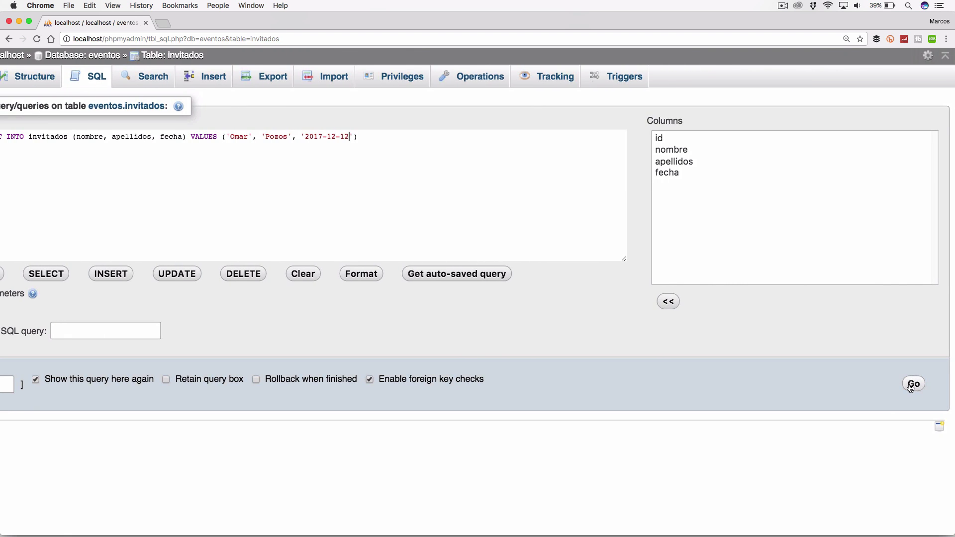
{"action": "left_click", "coordinate": [910, 385]}
{"action": "scroll", "coordinate": [200, 195], "scroll_direction": "left", "scroll_amount": 3}
{"action": "scroll", "coordinate": [200, 199], "scroll_direction": "left", "scroll_amount": 2}
Step: Review the four guest rows (ids 1, 2, 3, 5), then display the invitados table structure
{"action": "left_click", "coordinate": [31, 77]}
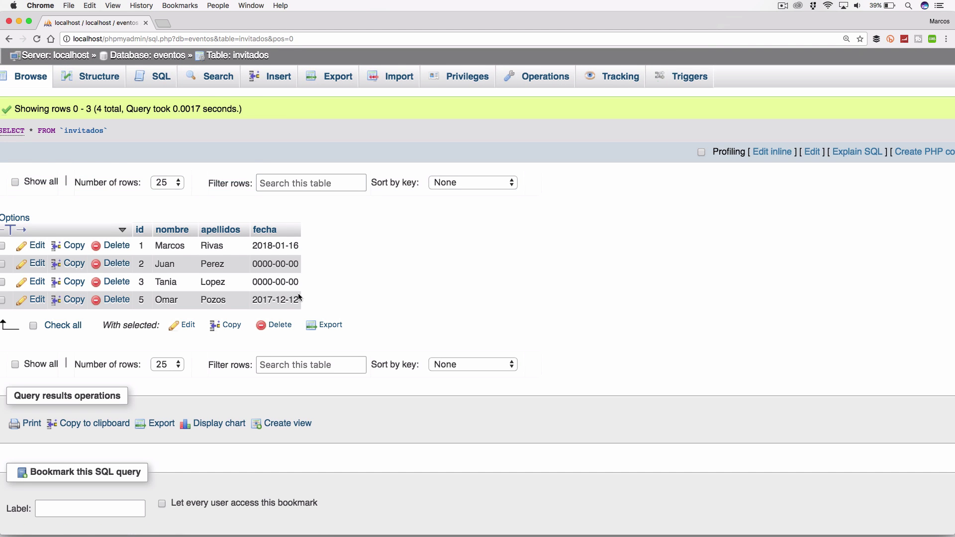
{"action": "left_click_drag", "start_coordinate": [315, 297], "coordinate": [298, 301]}
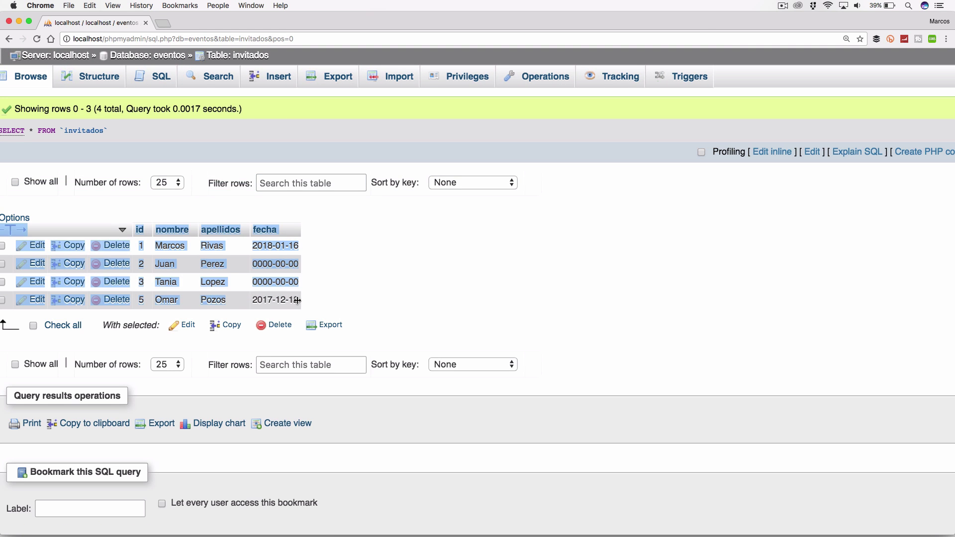
{"action": "left_click", "coordinate": [326, 297]}
{"action": "scroll", "coordinate": [326, 297], "scroll_direction": "left", "scroll_amount": 3}
{"action": "scroll", "coordinate": [327, 299], "scroll_direction": "down", "scroll_amount": 4}
{"action": "scroll", "coordinate": [239, 199], "scroll_direction": "up", "scroll_amount": 5}
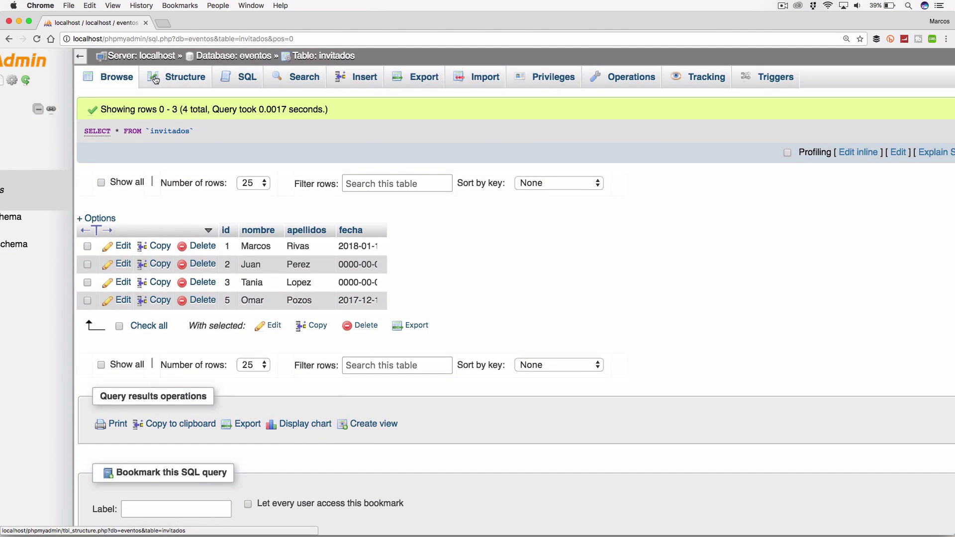
{"action": "left_click", "coordinate": [155, 81]}
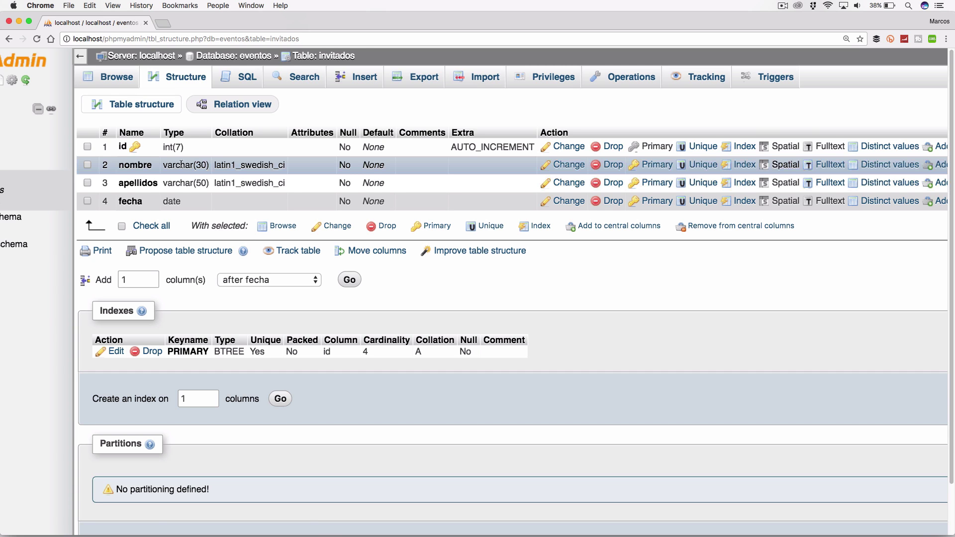
Step: Go back to the four invitados rows, then reopen the SQL query editor with its default SELECT
{"action": "left_click", "coordinate": [116, 76]}
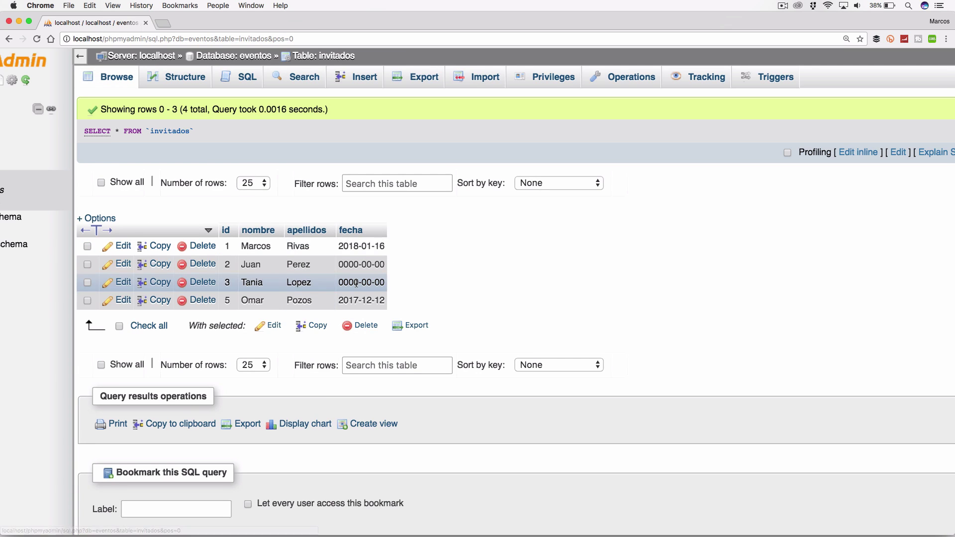
{"action": "scroll", "coordinate": [414, 276], "scroll_direction": "down", "scroll_amount": 3}
{"action": "scroll", "coordinate": [413, 277], "scroll_direction": "up", "scroll_amount": 3}
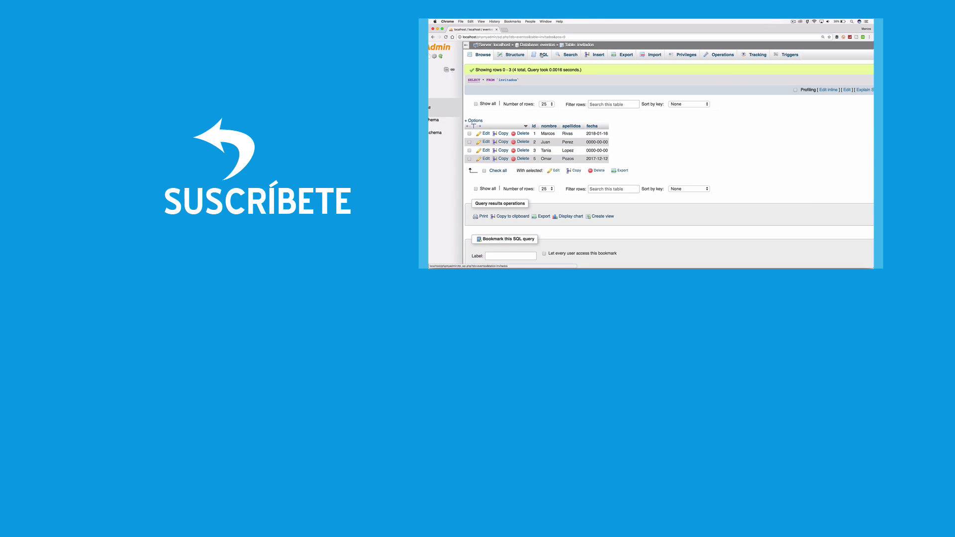
{"action": "left_click", "coordinate": [541, 55]}
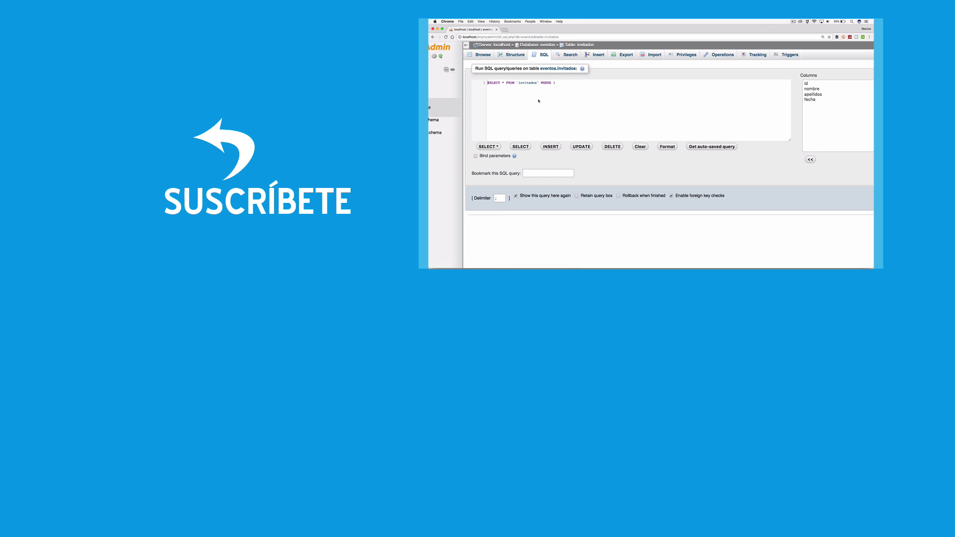